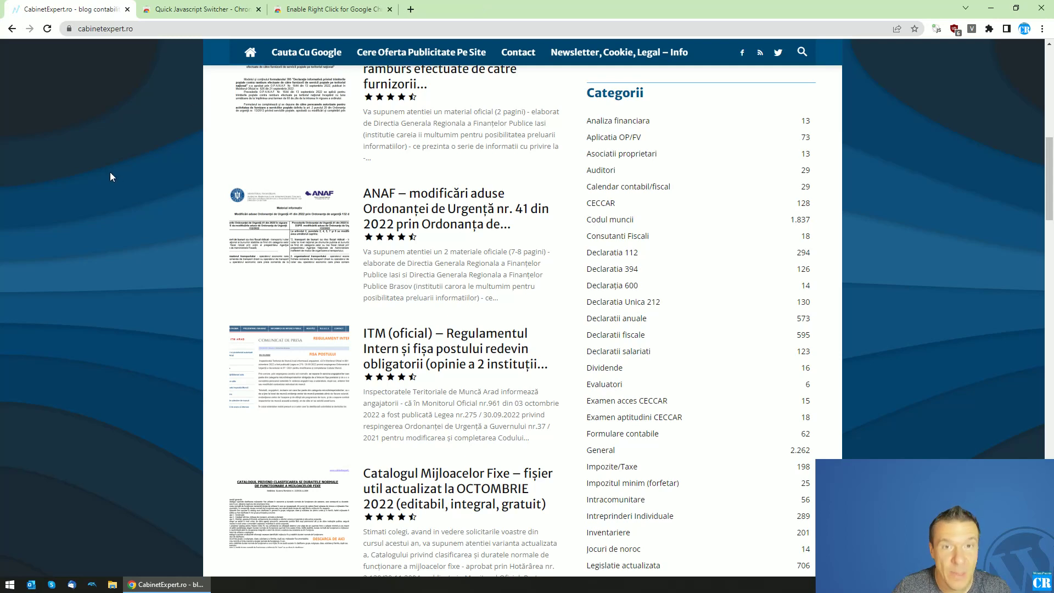
Right-click the blog's article list, before and after scrolling down, to trigger the 'Conținutul este protejat' alert
{"action": "right_click", "coordinate": [130, 229]}
{"action": "scroll", "coordinate": [130, 229], "scroll_direction": "down", "scroll_amount": 1}
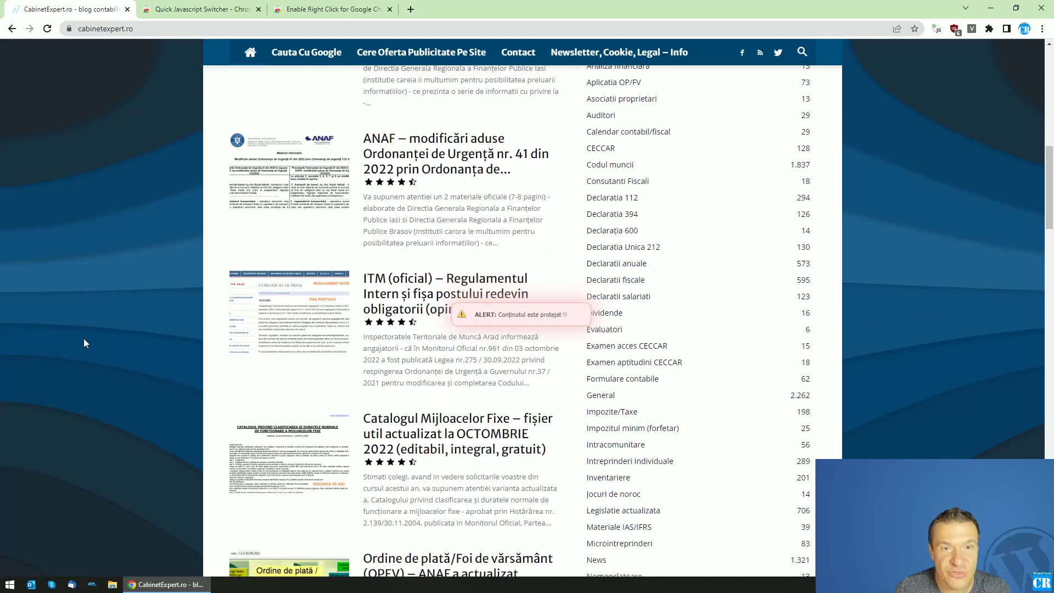
{"action": "right_click", "coordinate": [138, 275]}
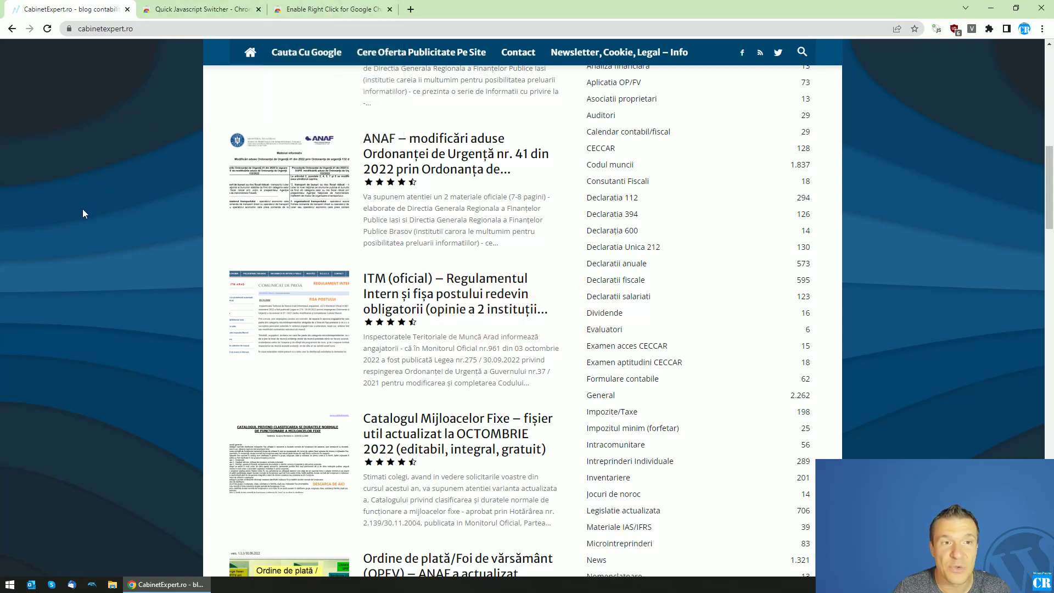
Switch on the Enable Right Click extension from Chrome's Extensions menu while on the blog tab
{"action": "left_click", "coordinate": [309, 6]}
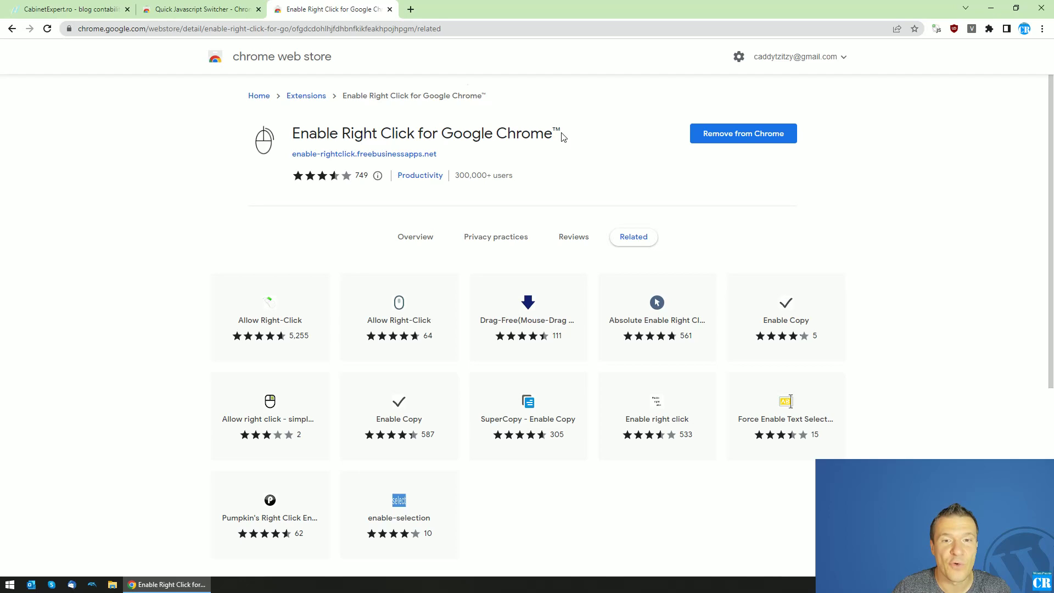
{"action": "left_click", "coordinate": [70, 8]}
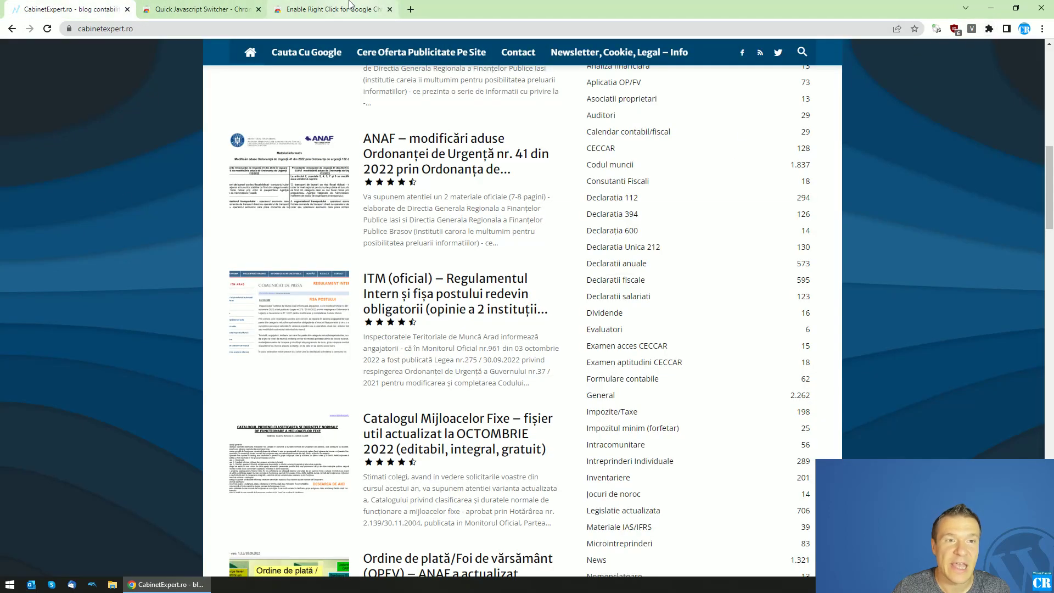
{"action": "left_click", "coordinate": [989, 28]}
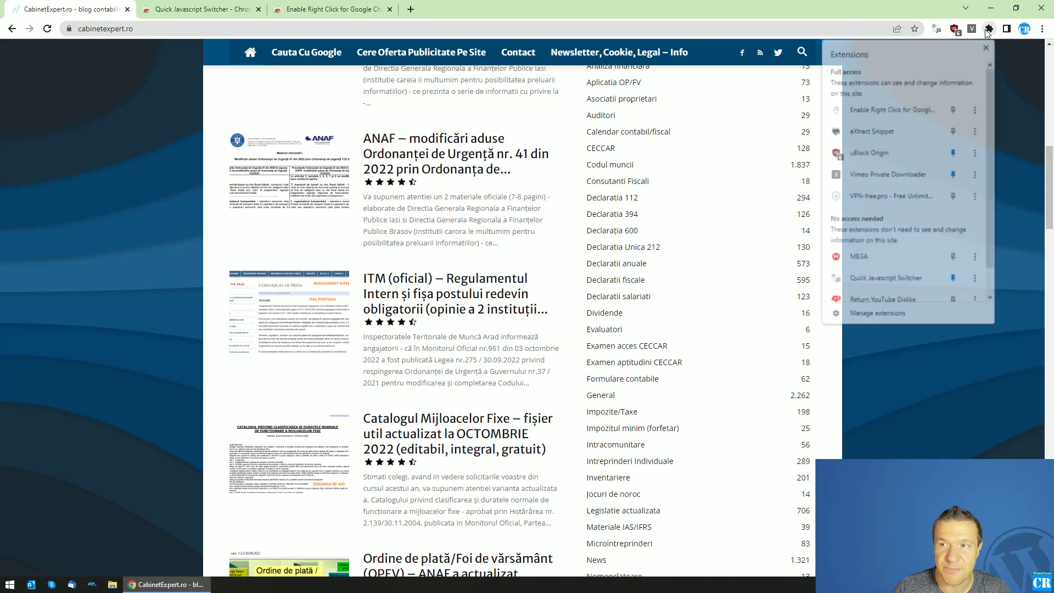
{"action": "left_click", "coordinate": [879, 110]}
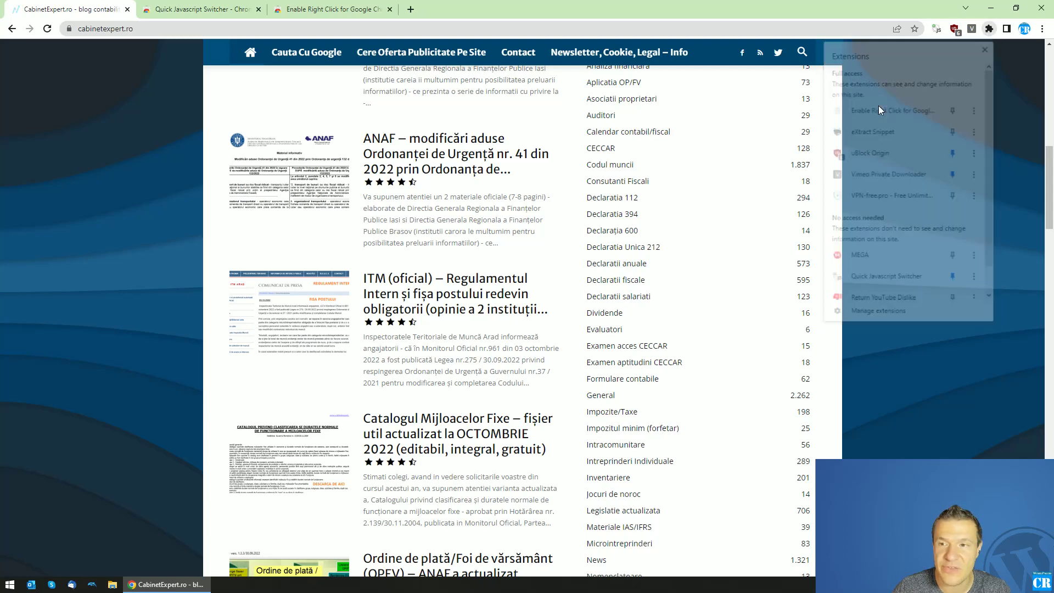
{"action": "left_click", "coordinate": [988, 29]}
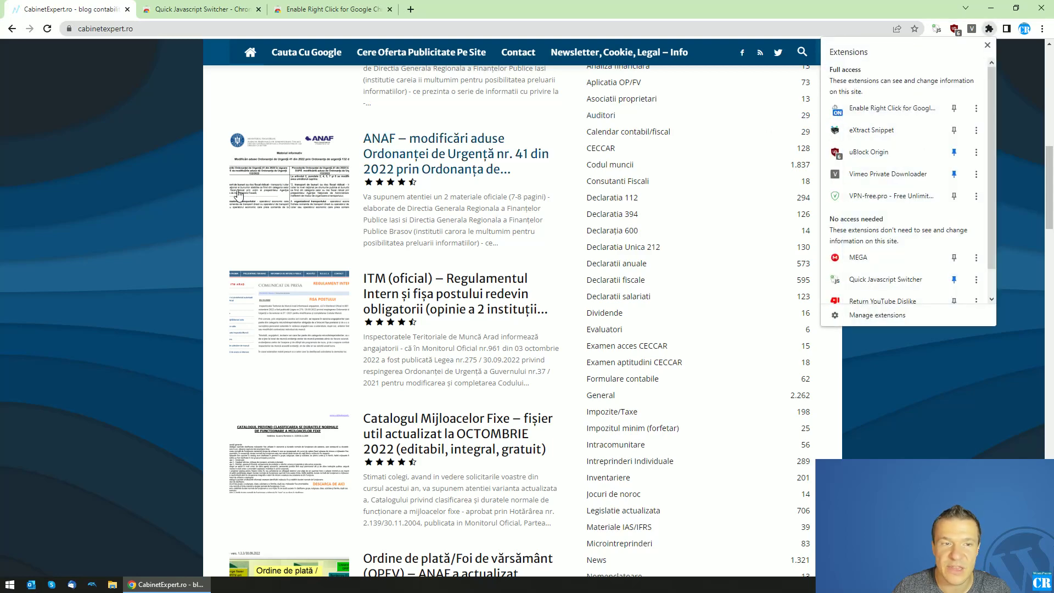
{"action": "left_click", "coordinate": [147, 208]}
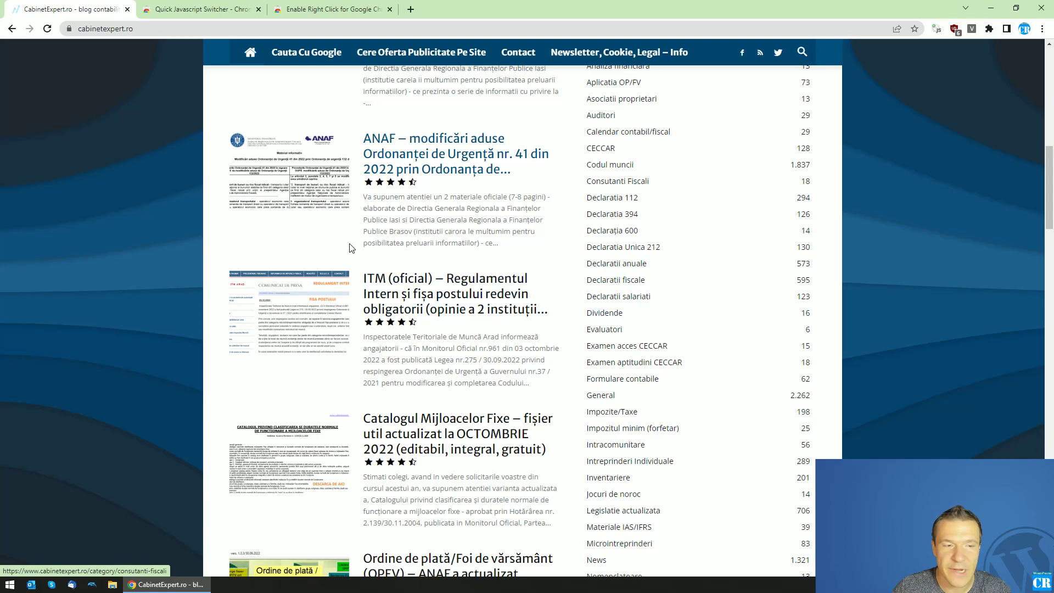
Bring up Chrome's own context menu at several spots on the blog, then reload the page
{"action": "right_click", "coordinate": [131, 236]}
{"action": "left_click", "coordinate": [98, 253]}
{"action": "right_click", "coordinate": [138, 171]}
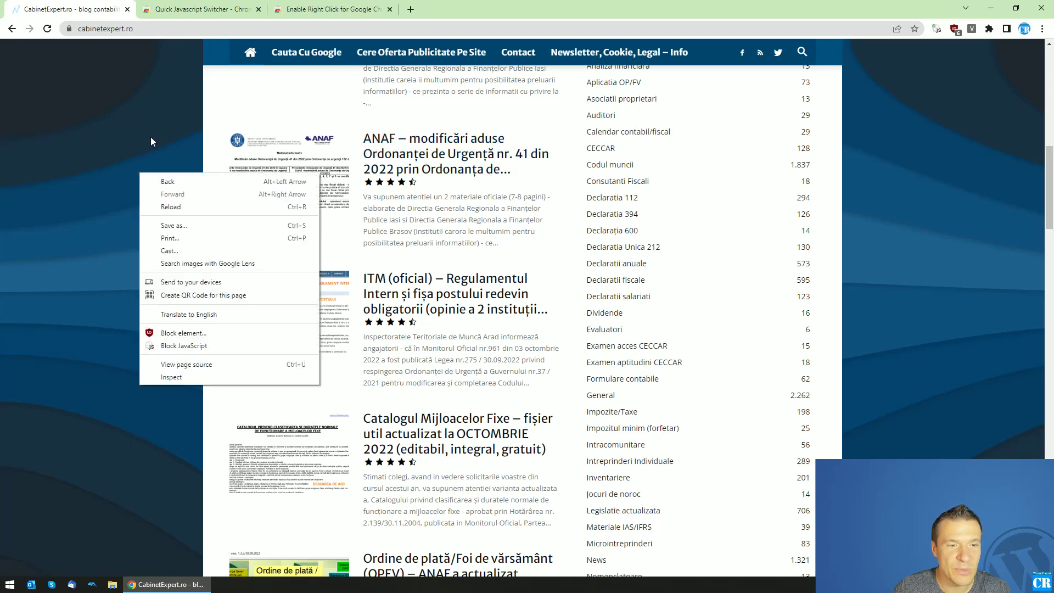
{"action": "right_click", "coordinate": [153, 128]}
{"action": "right_click", "coordinate": [79, 234]}
{"action": "right_click", "coordinate": [110, 154]}
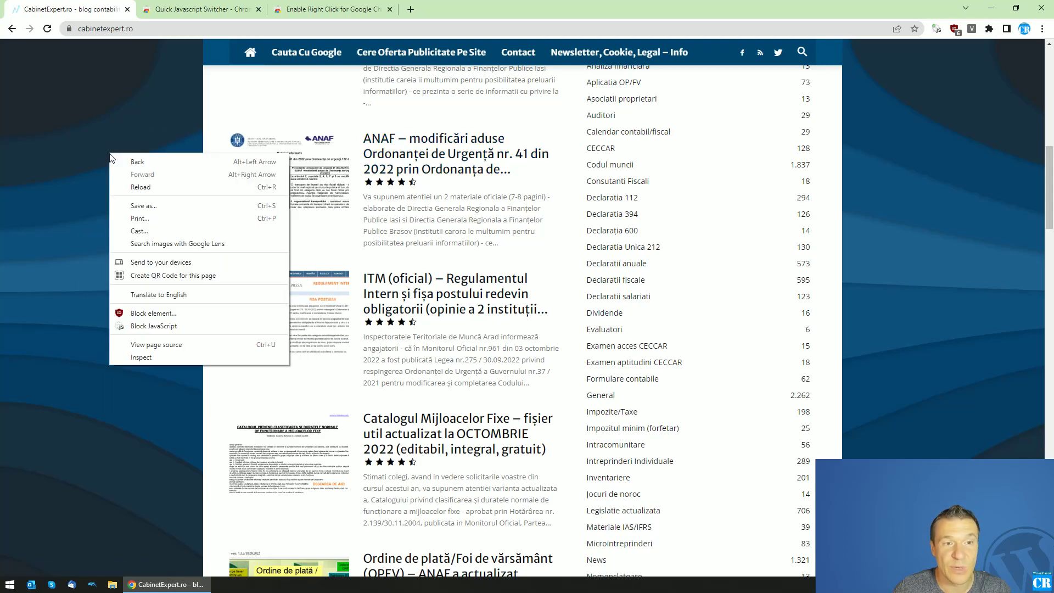
{"action": "left_click", "coordinate": [146, 94]}
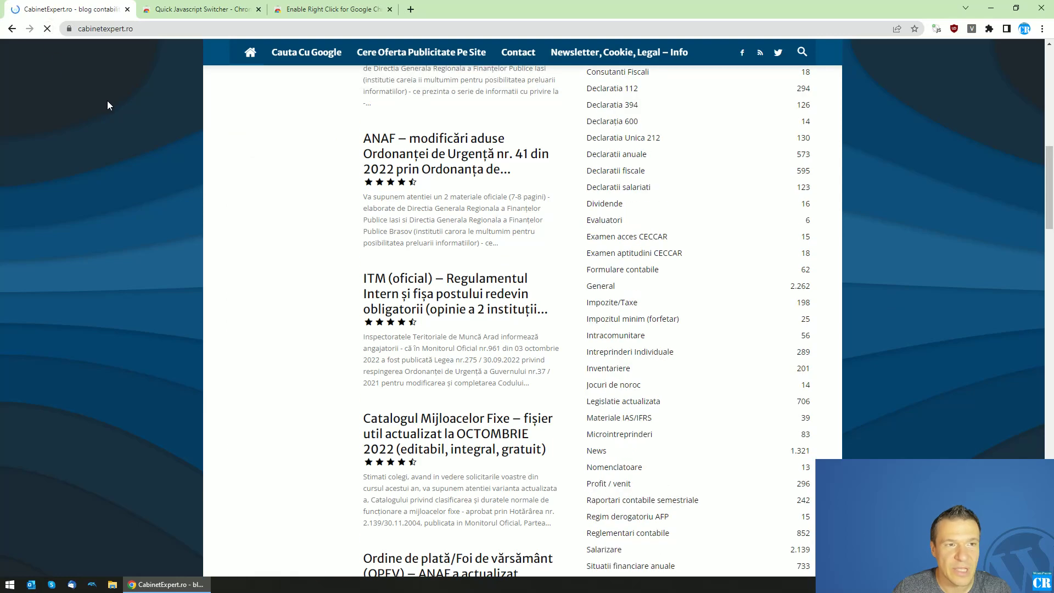
Right-click the reloaded blog to show the protection alert again, then check the Quick Javascript Switcher store tab
{"action": "right_click", "coordinate": [167, 157]}
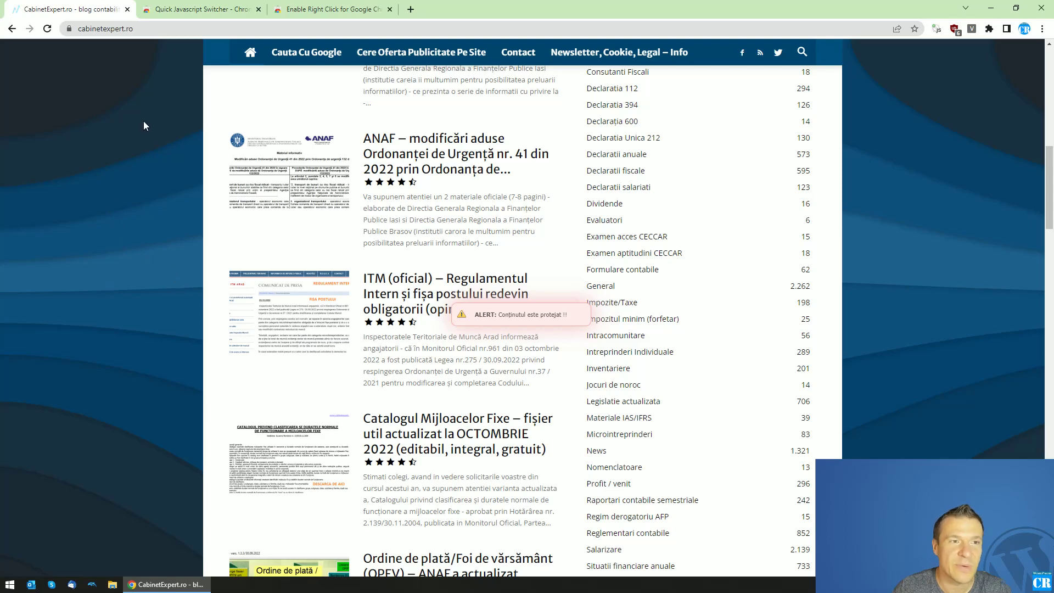
{"action": "left_click", "coordinate": [185, 12]}
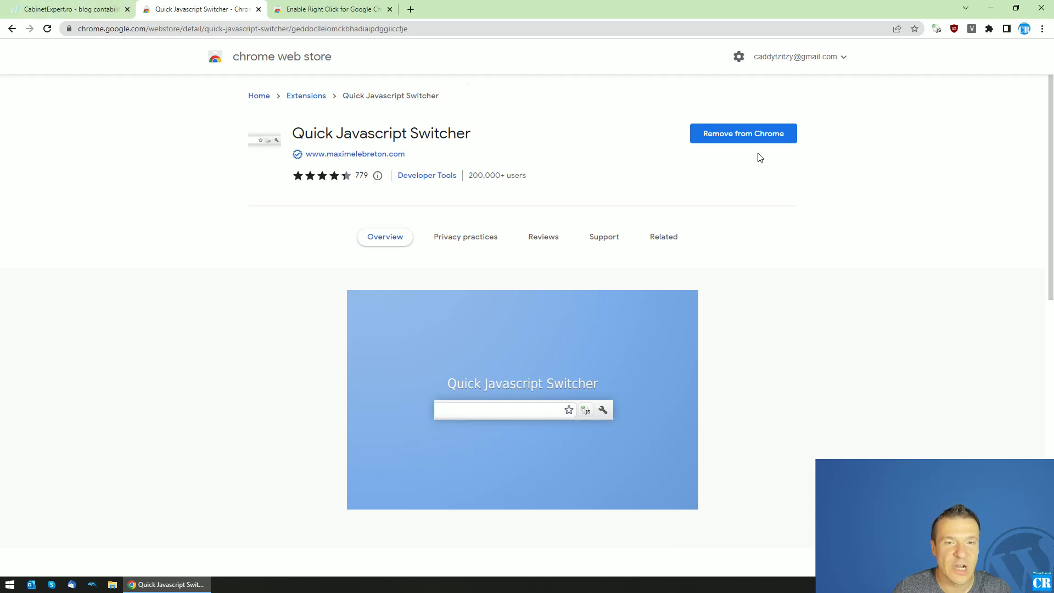
{"action": "left_click", "coordinate": [132, 6]}
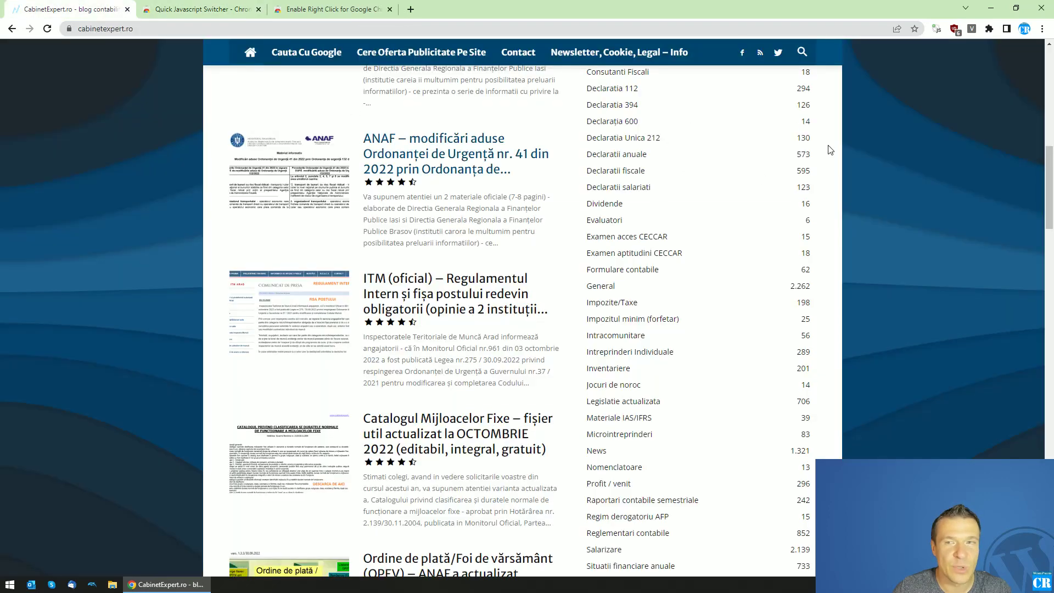
{"action": "left_click", "coordinate": [936, 32]}
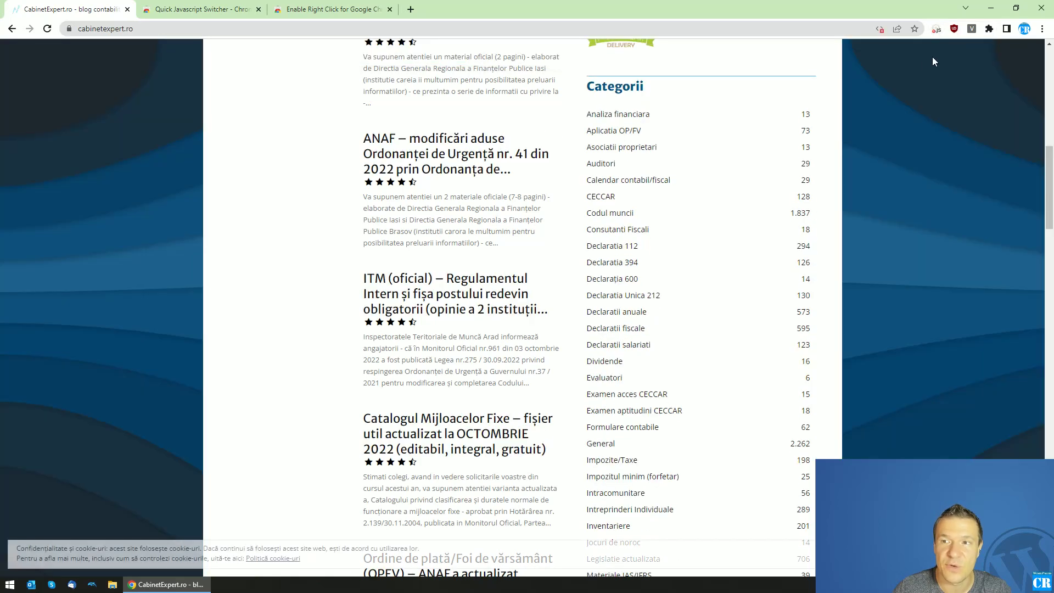
{"action": "scroll", "coordinate": [240, 275], "scroll_direction": "up", "scroll_amount": 10}
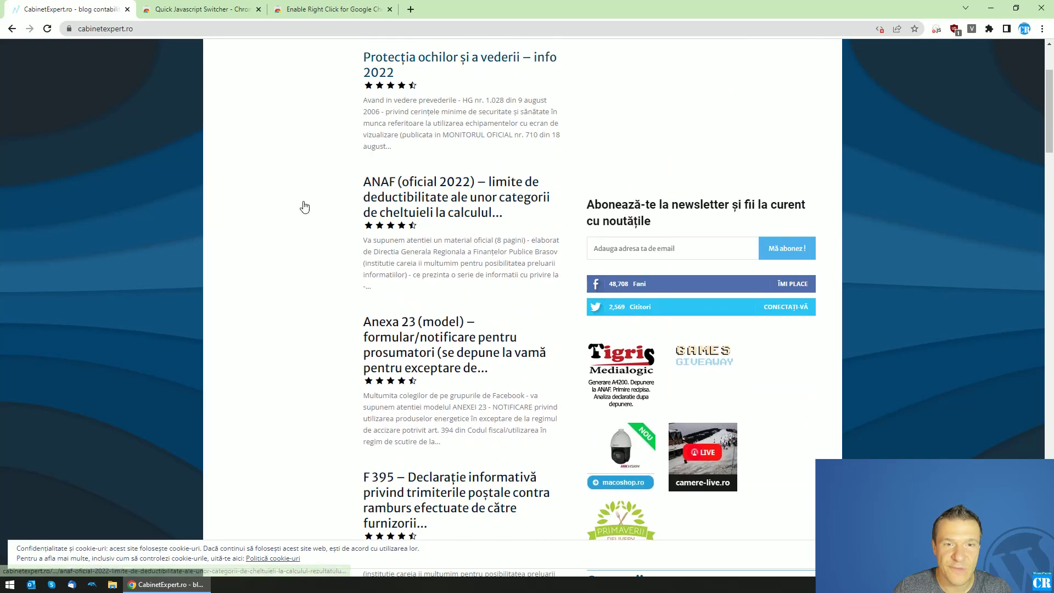
{"action": "scroll", "coordinate": [264, 290], "scroll_direction": "down", "scroll_amount": 2}
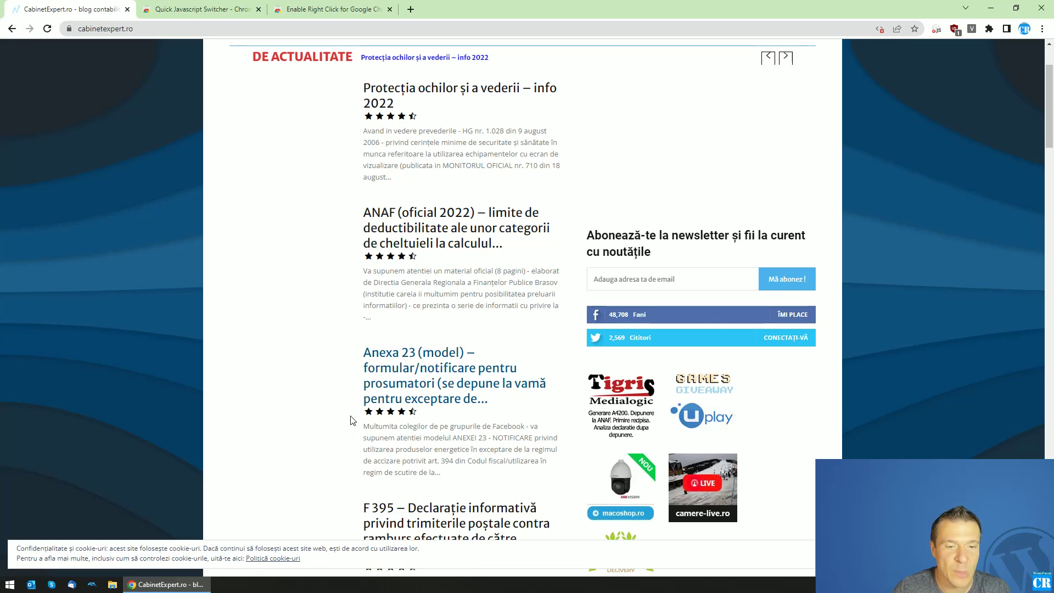
Open Chrome's context menu repeatedly across the script-free blog's background
{"action": "right_click", "coordinate": [120, 236]}
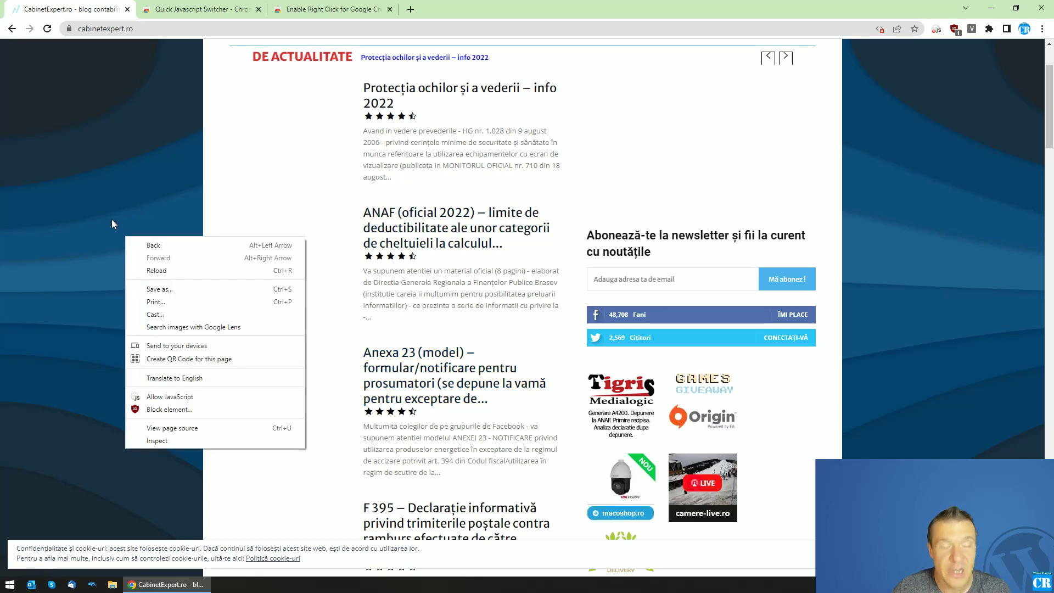
{"action": "right_click", "coordinate": [111, 219]}
{"action": "right_click", "coordinate": [111, 152]}
{"action": "right_click", "coordinate": [66, 292]}
{"action": "right_click", "coordinate": [116, 222]}
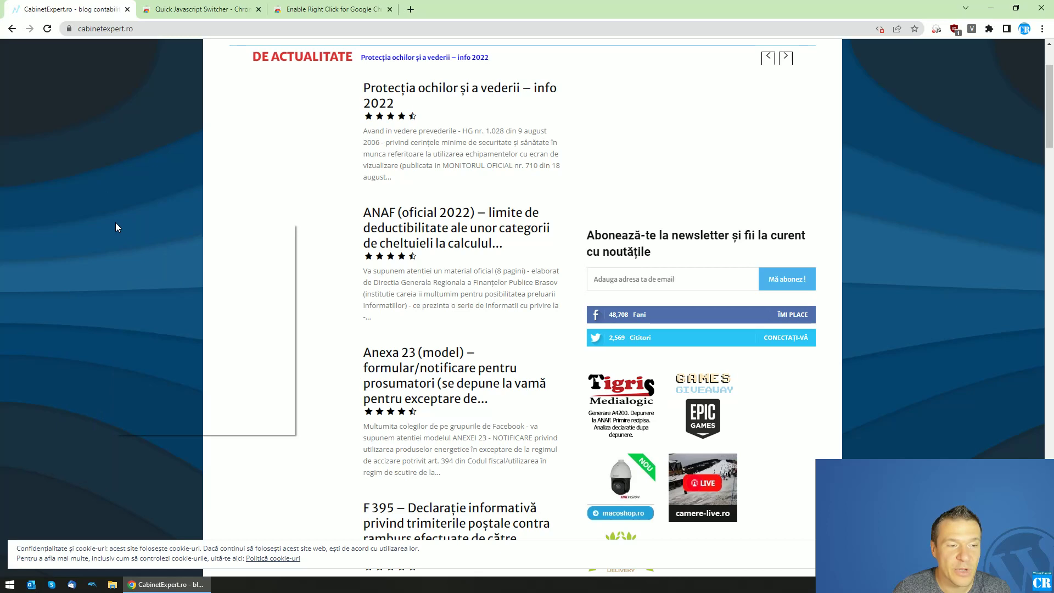
{"action": "left_click", "coordinate": [77, 260]}
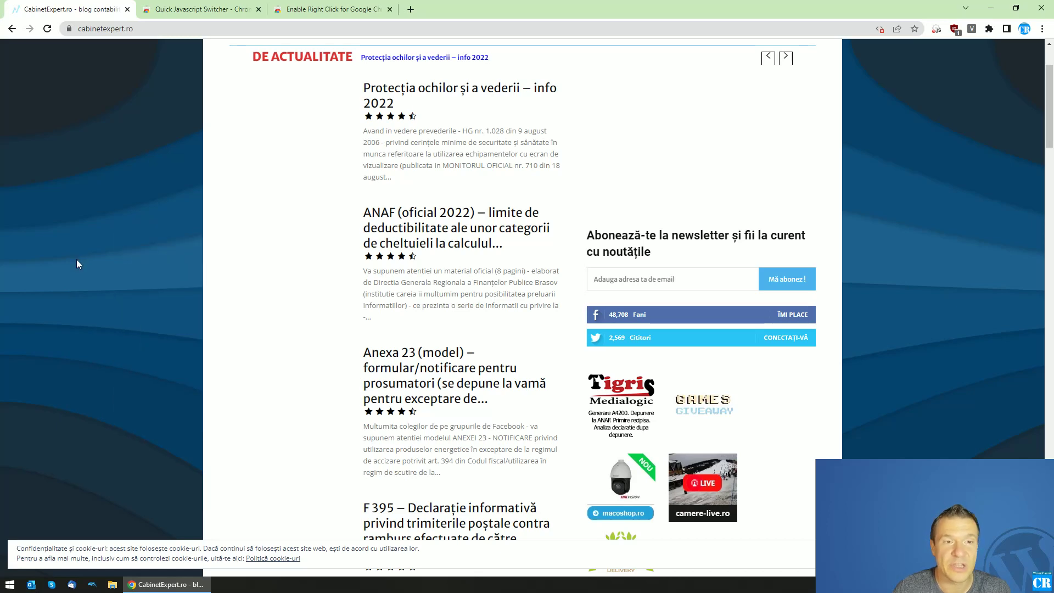
{"action": "right_click", "coordinate": [105, 215]}
{"action": "right_click", "coordinate": [95, 172]}
{"action": "right_click", "coordinate": [107, 147]}
{"action": "right_click", "coordinate": [120, 119]}
{"action": "left_click", "coordinate": [90, 246]}
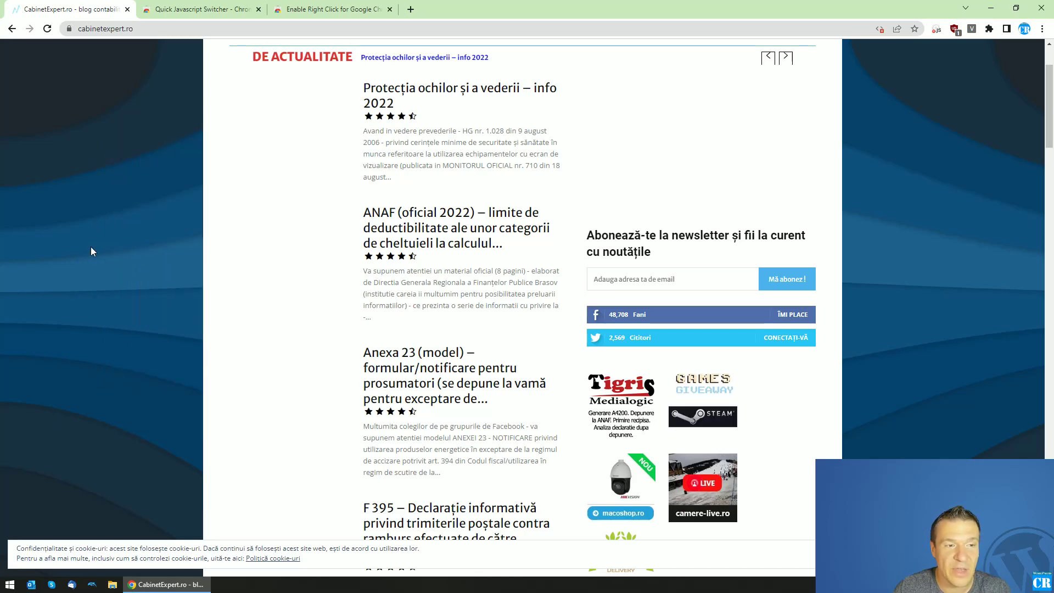
{"action": "right_click", "coordinate": [90, 252]}
{"action": "left_click", "coordinate": [113, 156]}
Scroll down, open the context menu beside the articles, then bring up the Quick Javascript Switcher store page
{"action": "scroll", "coordinate": [139, 329], "scroll_direction": "down", "scroll_amount": 4}
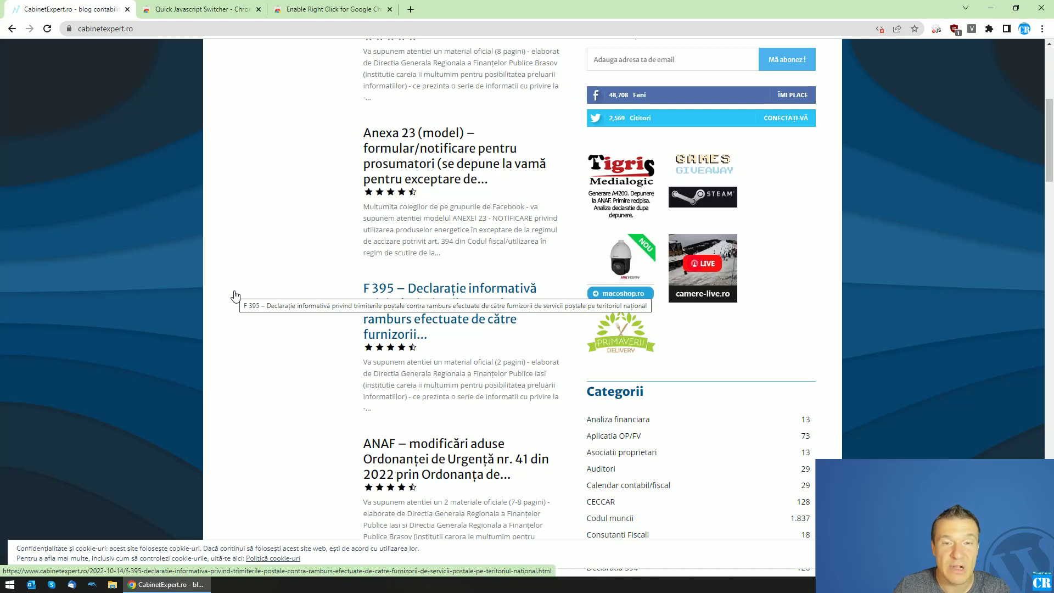
{"action": "right_click", "coordinate": [124, 281]}
{"action": "right_click", "coordinate": [124, 213]}
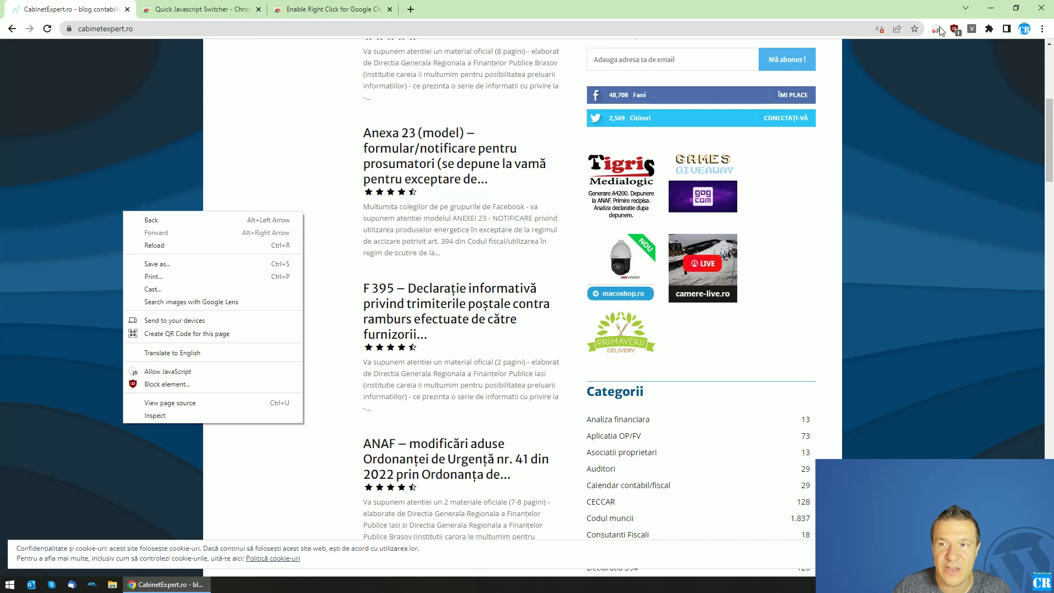
{"action": "left_click", "coordinate": [927, 124]}
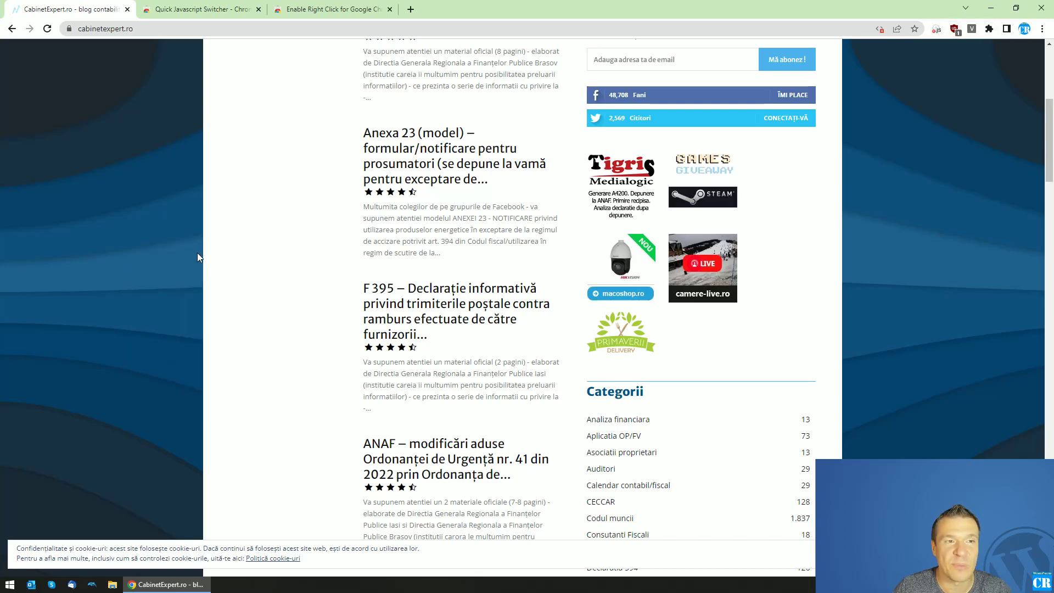
{"action": "left_click", "coordinate": [206, 9]}
Return to the CabinetExpert tab and toggle Quick Javascript Switcher to turn JavaScript back on
{"action": "left_click", "coordinate": [329, 9]}
{"action": "left_click", "coordinate": [203, 8]}
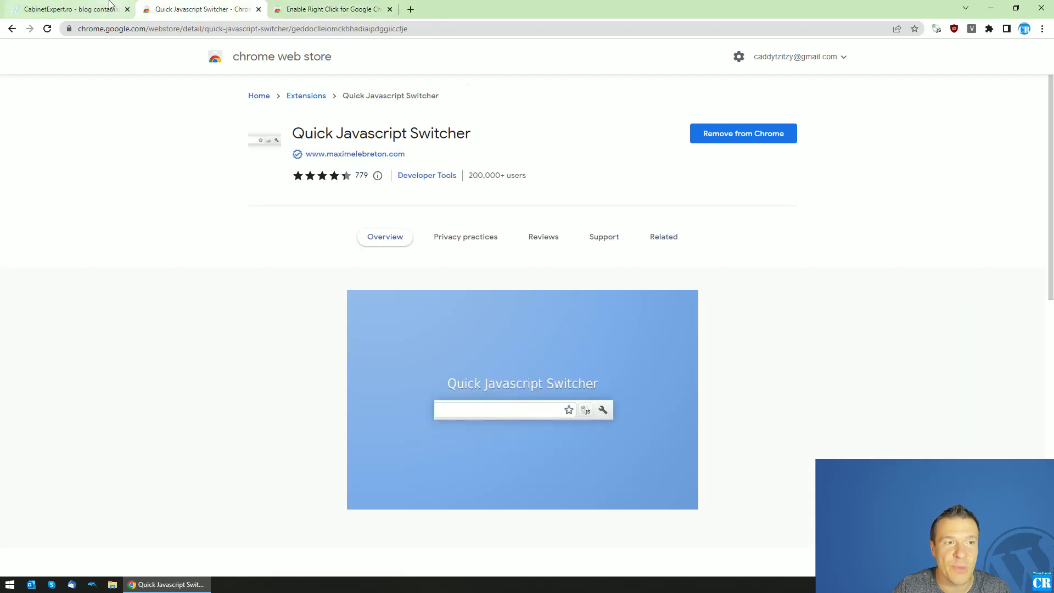
{"action": "left_click", "coordinate": [110, 8]}
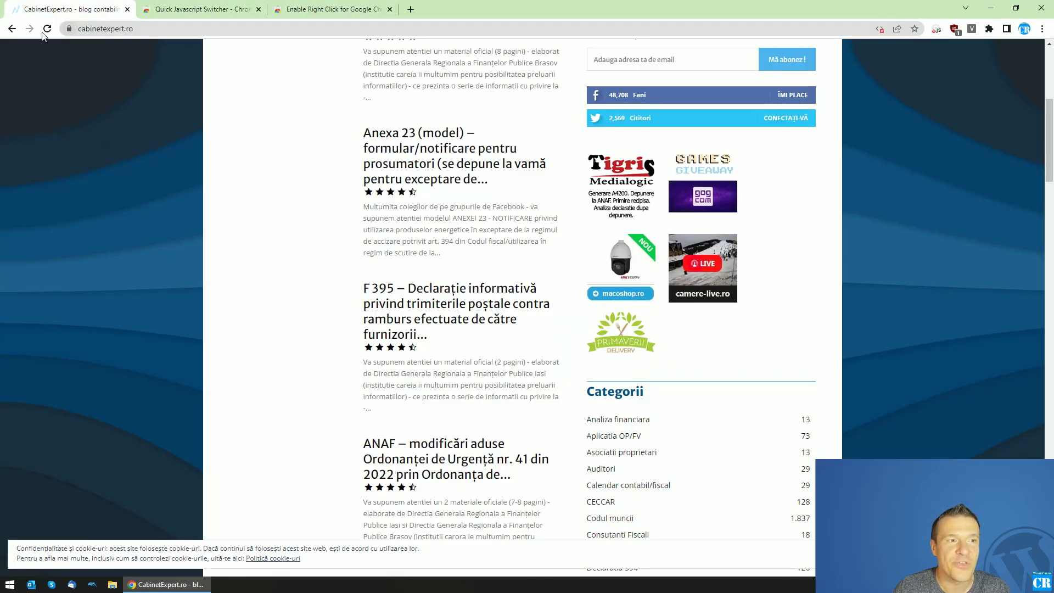
{"action": "left_click", "coordinate": [936, 29]}
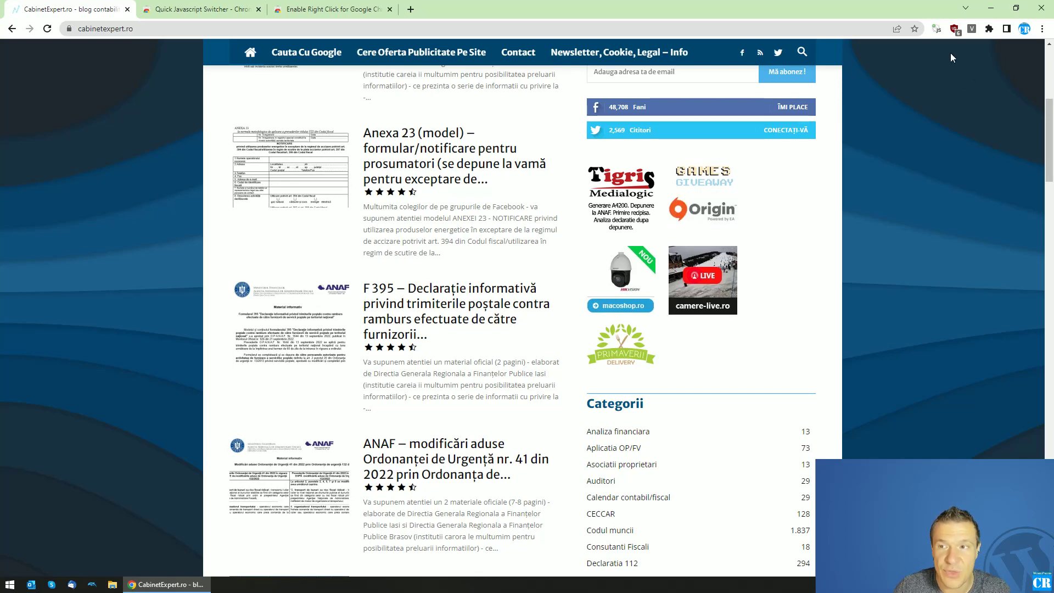
{"action": "key", "text": "F12"}
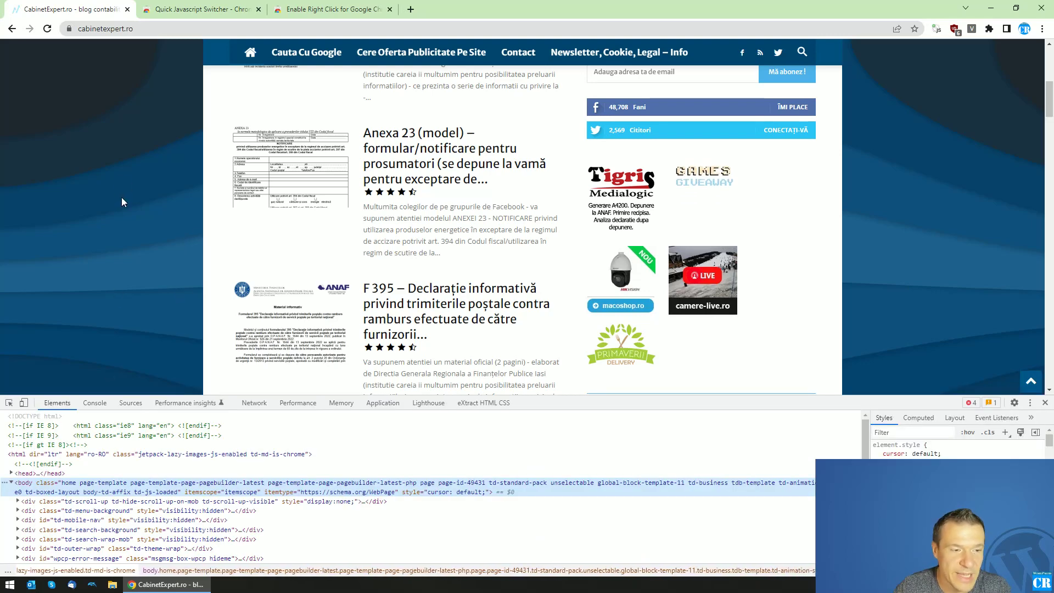
{"action": "left_click", "coordinate": [88, 402]}
{"action": "left_click", "coordinate": [57, 402]}
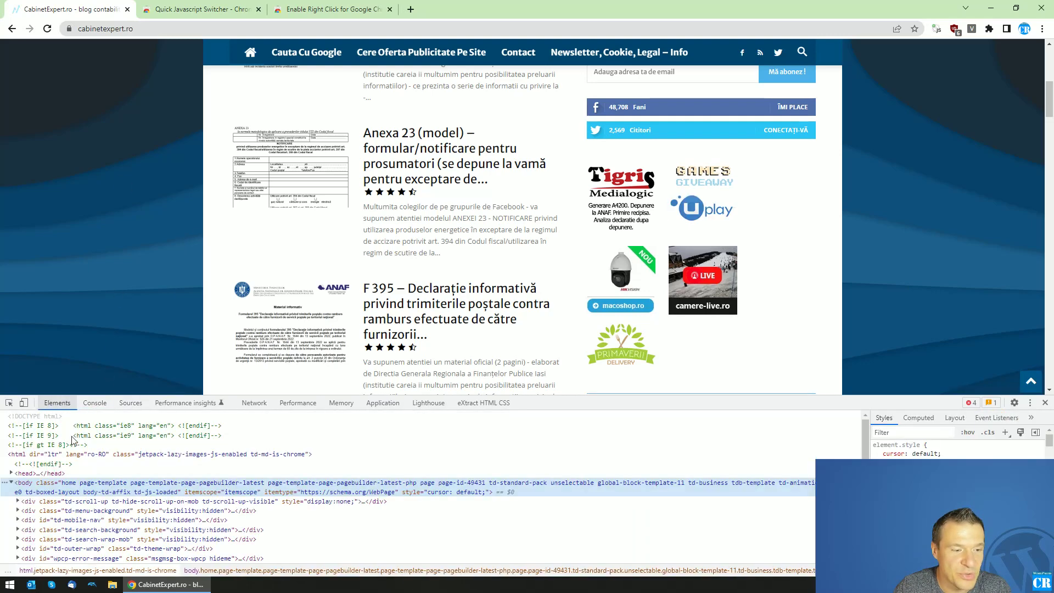
{"action": "scroll", "coordinate": [92, 477], "scroll_direction": "down", "scroll_amount": 10}
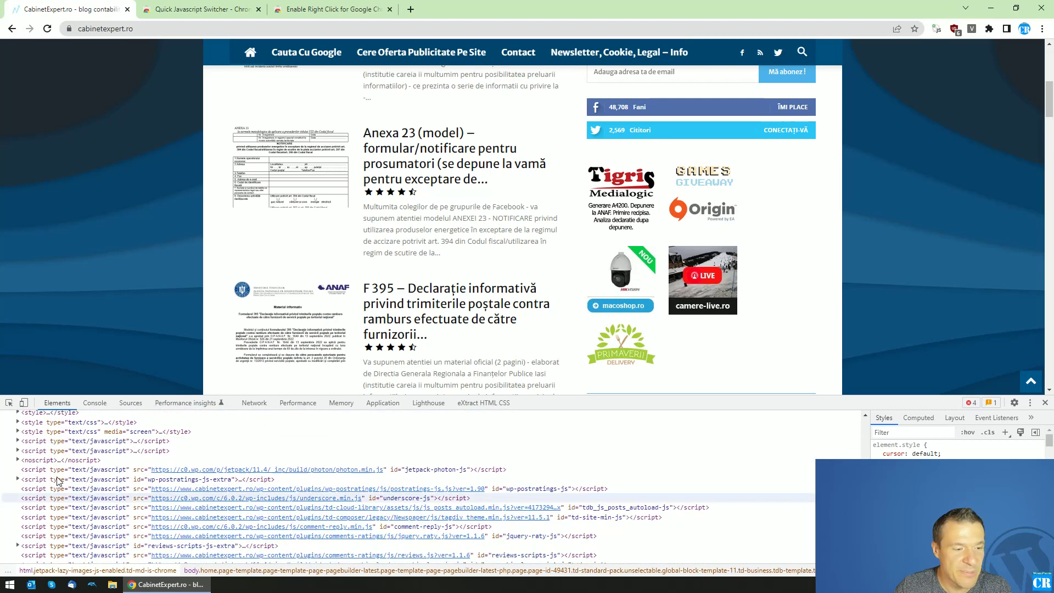
{"action": "scroll", "coordinate": [68, 472], "scroll_direction": "up", "scroll_amount": 2}
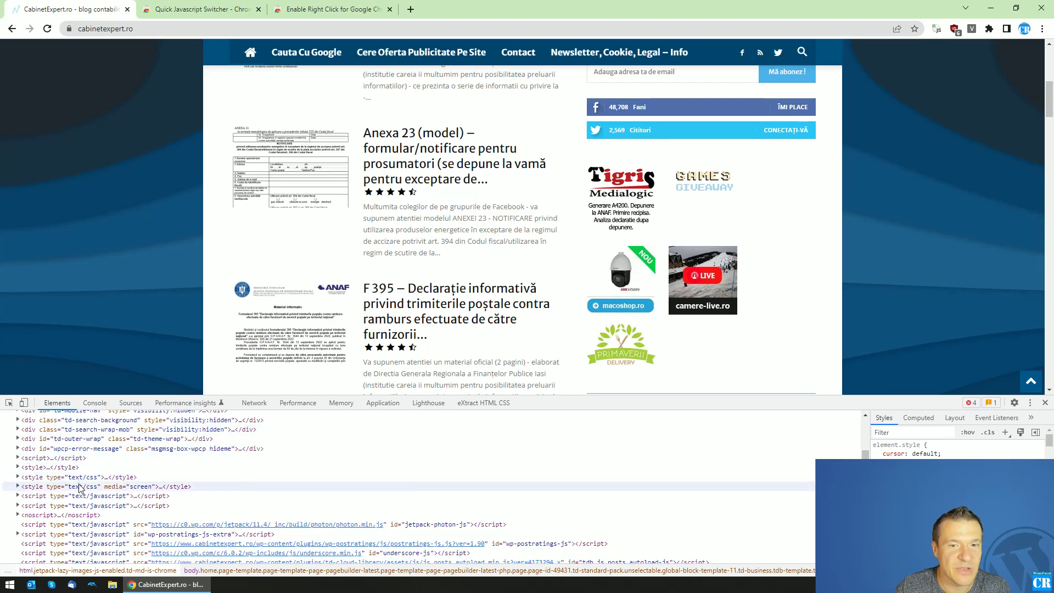
{"action": "scroll", "coordinate": [79, 491], "scroll_direction": "down", "scroll_amount": 2}
{"action": "scroll", "coordinate": [80, 491], "scroll_direction": "down", "scroll_amount": 1}
{"action": "left_click", "coordinate": [80, 480]}
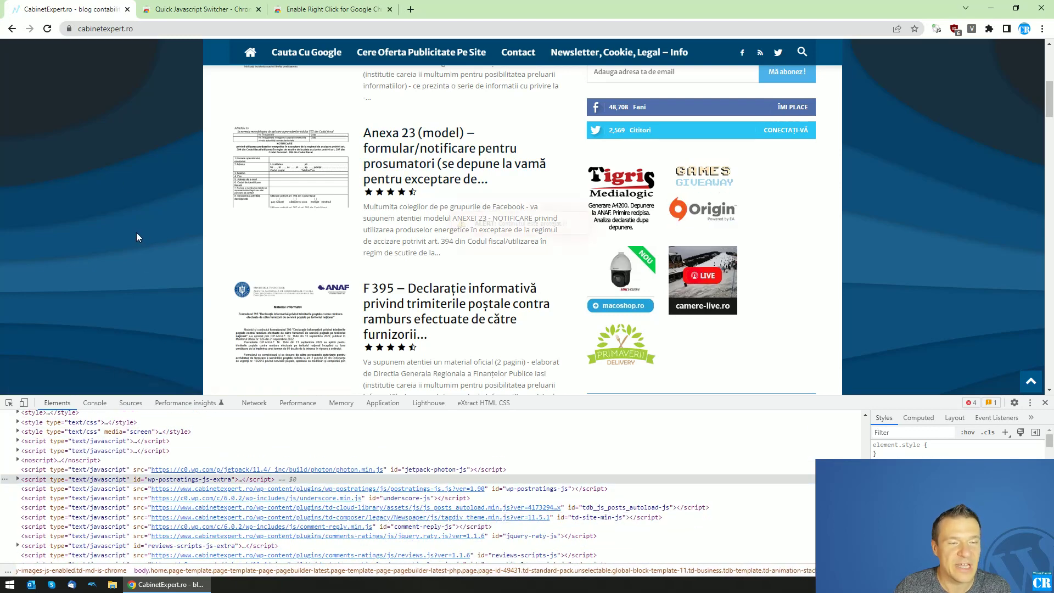
{"action": "right_click", "coordinate": [115, 238]}
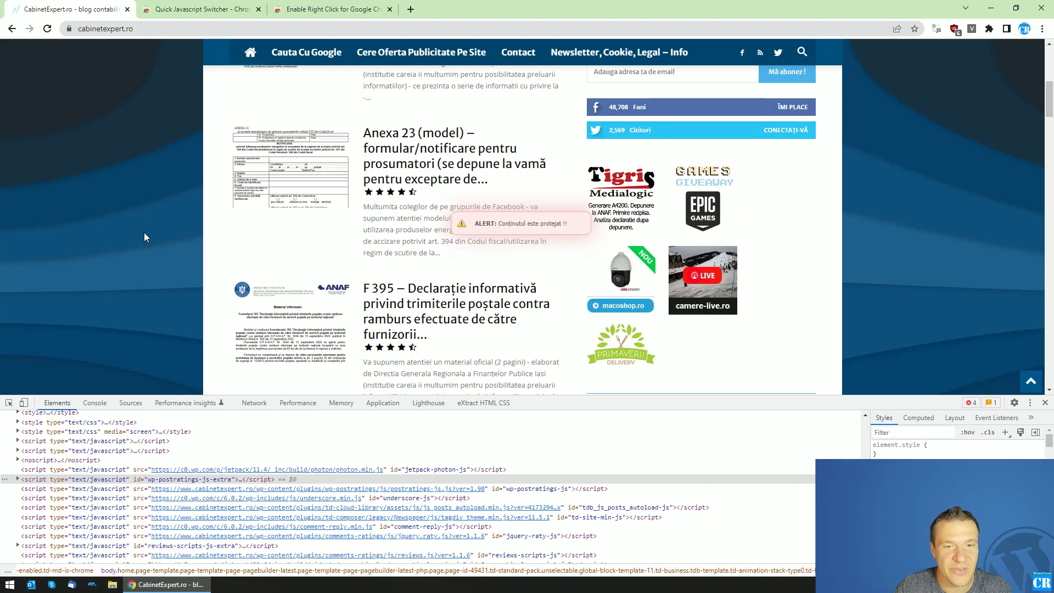
{"action": "scroll", "coordinate": [138, 483], "scroll_direction": "down", "scroll_amount": 10}
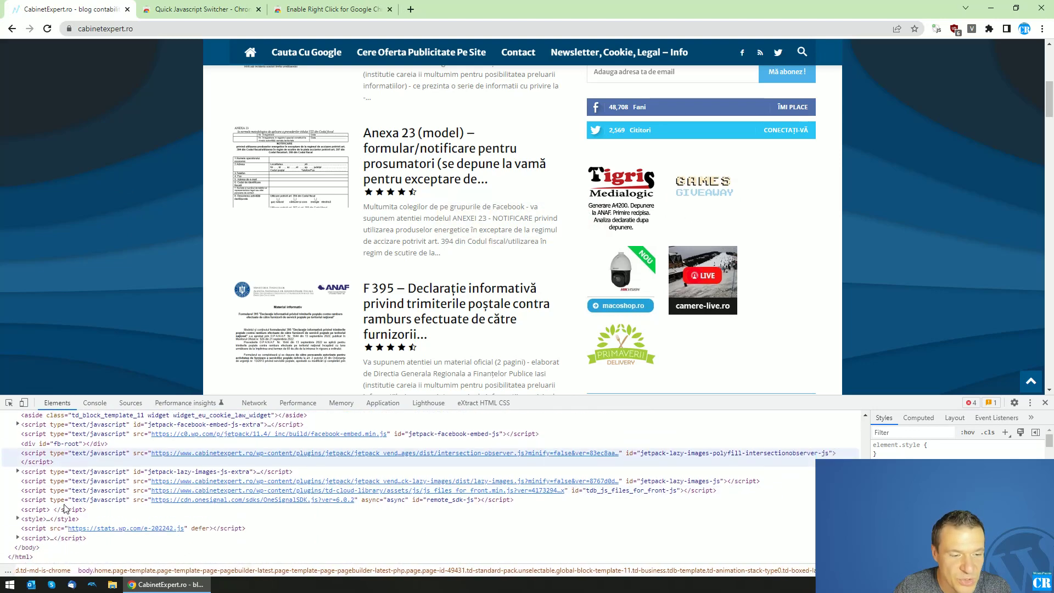
{"action": "scroll", "coordinate": [70, 494], "scroll_direction": "up", "scroll_amount": 3}
{"action": "left_click", "coordinate": [97, 404]}
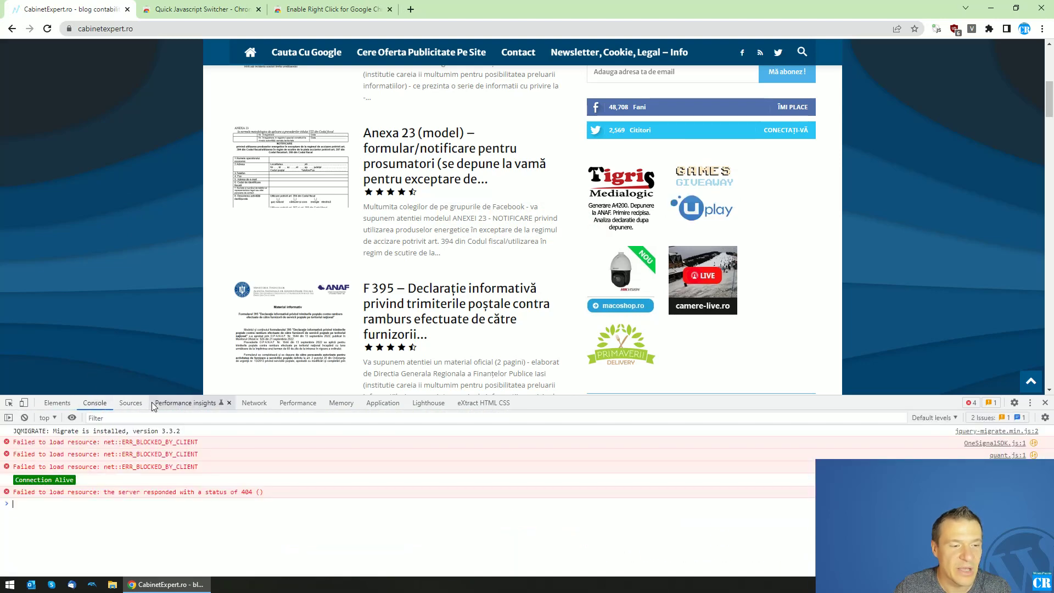
{"action": "left_click", "coordinate": [70, 406]}
{"action": "scroll", "coordinate": [107, 496], "scroll_direction": "down", "scroll_amount": 2}
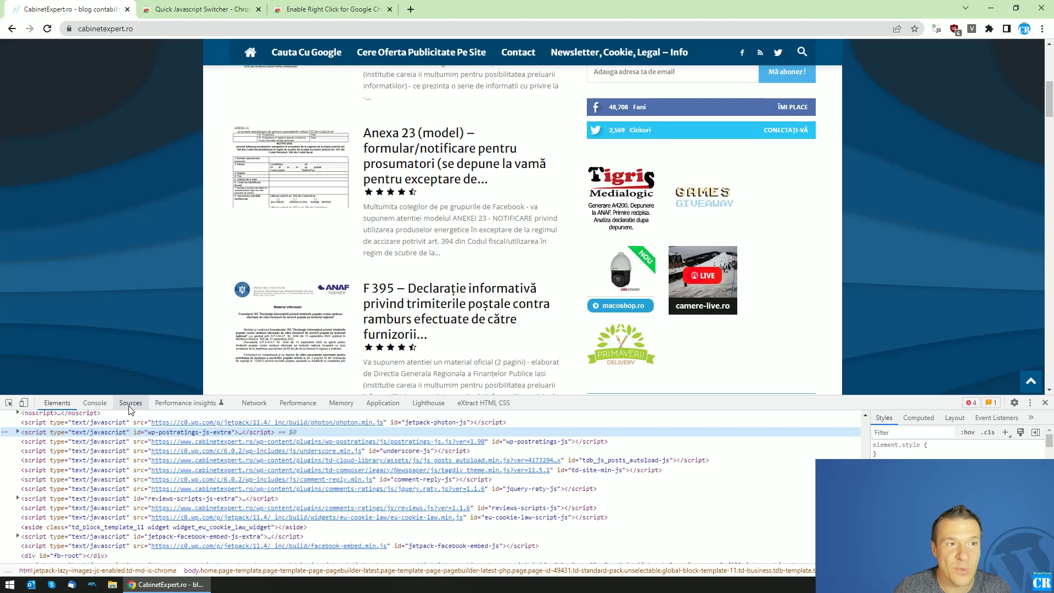
Copy the blog's address into a new tab prefixed with 'view-source:' to load its HTML, then return
{"action": "left_click", "coordinate": [176, 30]}
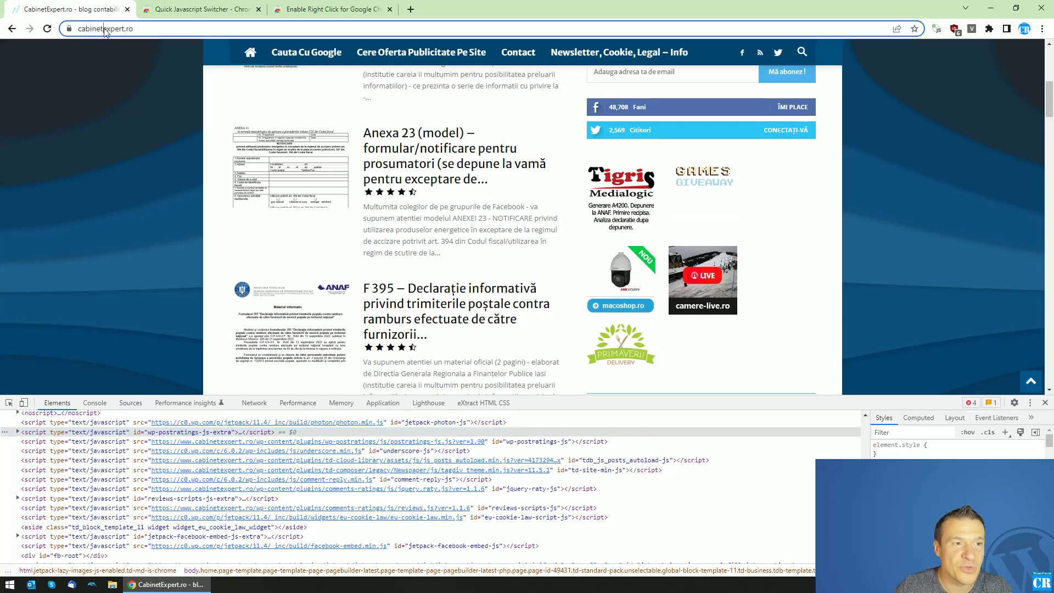
{"action": "right_click", "coordinate": [155, 32]}
{"action": "left_click", "coordinate": [195, 107]}
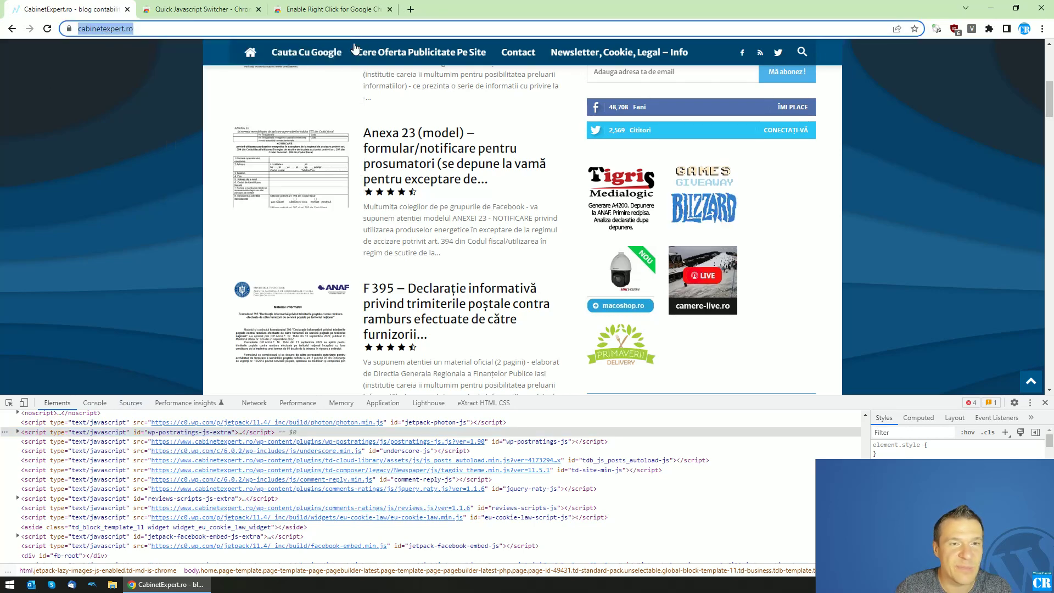
{"action": "left_click", "coordinate": [412, 10]}
{"action": "key", "text": "ctrl+v"}
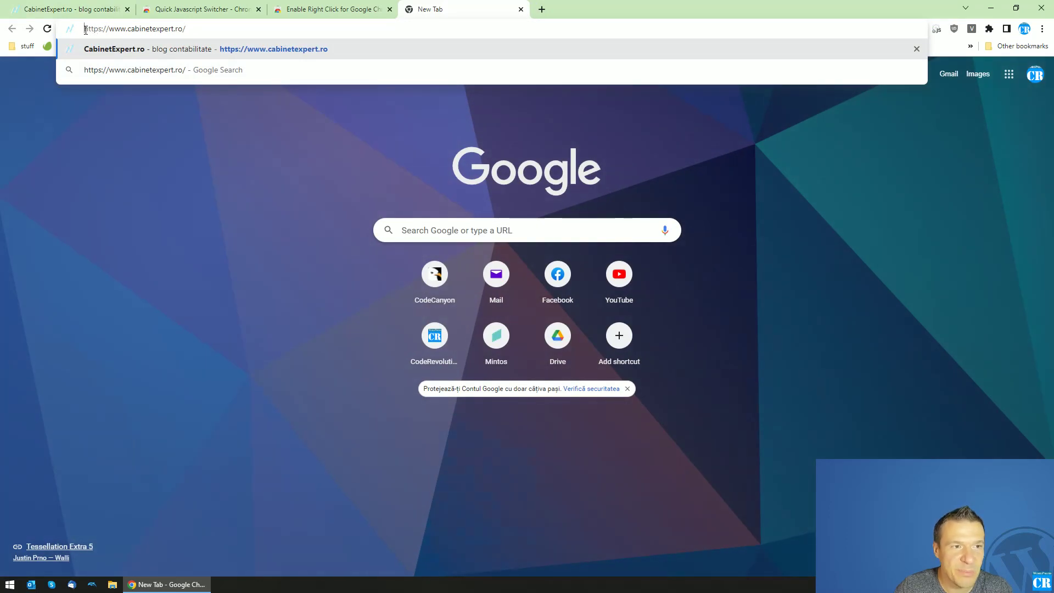
{"action": "left_click", "coordinate": [85, 30]}
{"action": "type", "text": "view-s"}
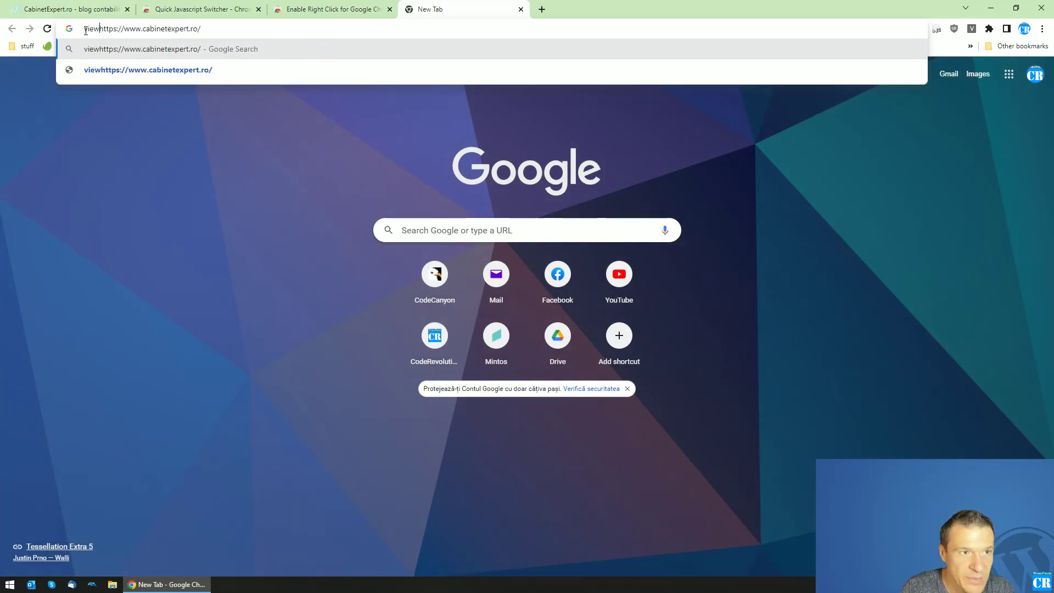
{"action": "type", "text": "ource"}
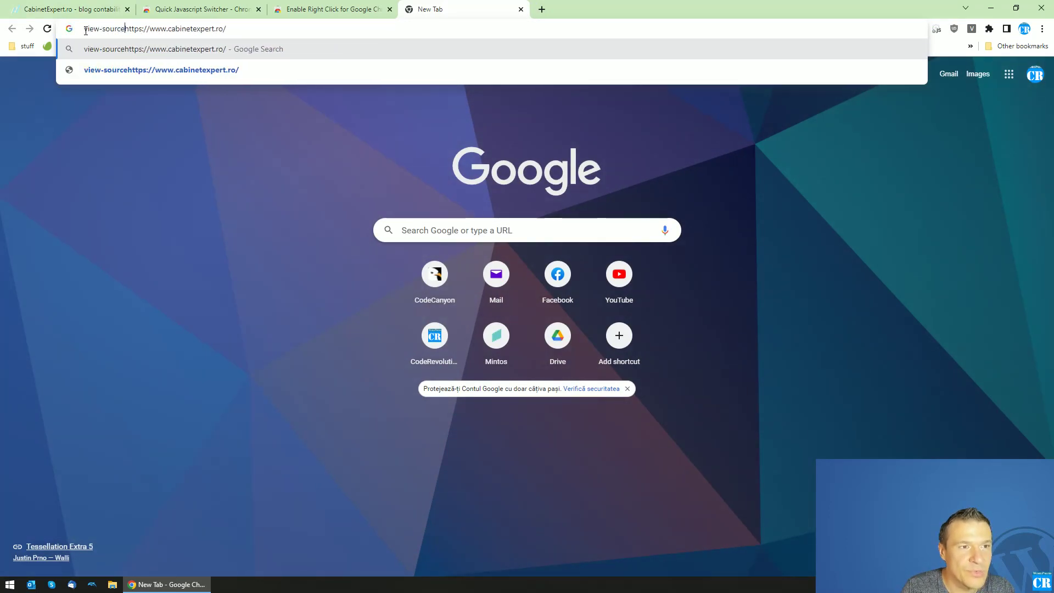
{"action": "type", "text": ":"}
{"action": "key", "text": "Return"}
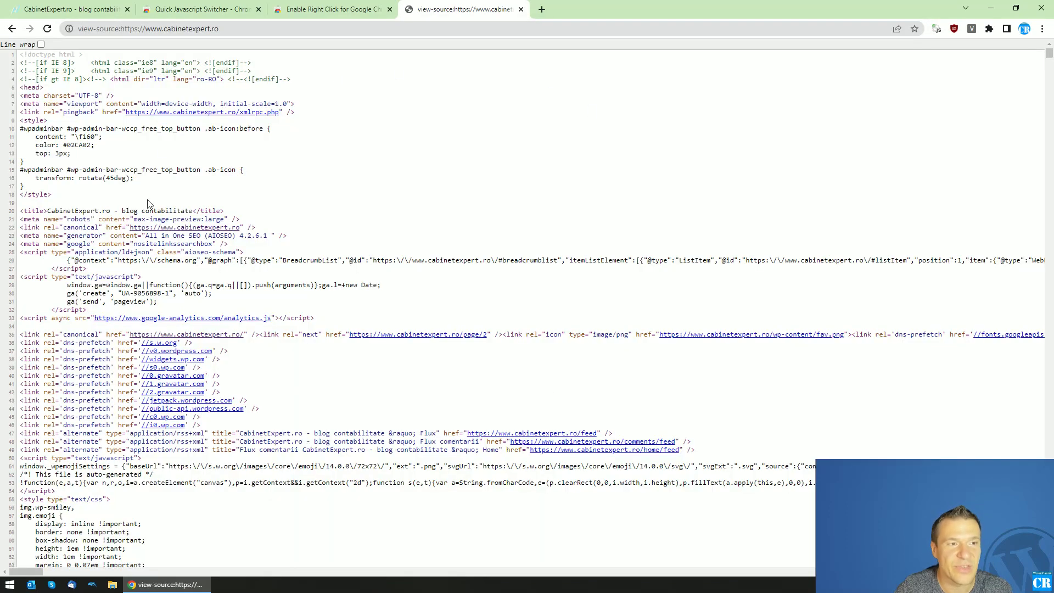
{"action": "left_click", "coordinate": [93, 10]}
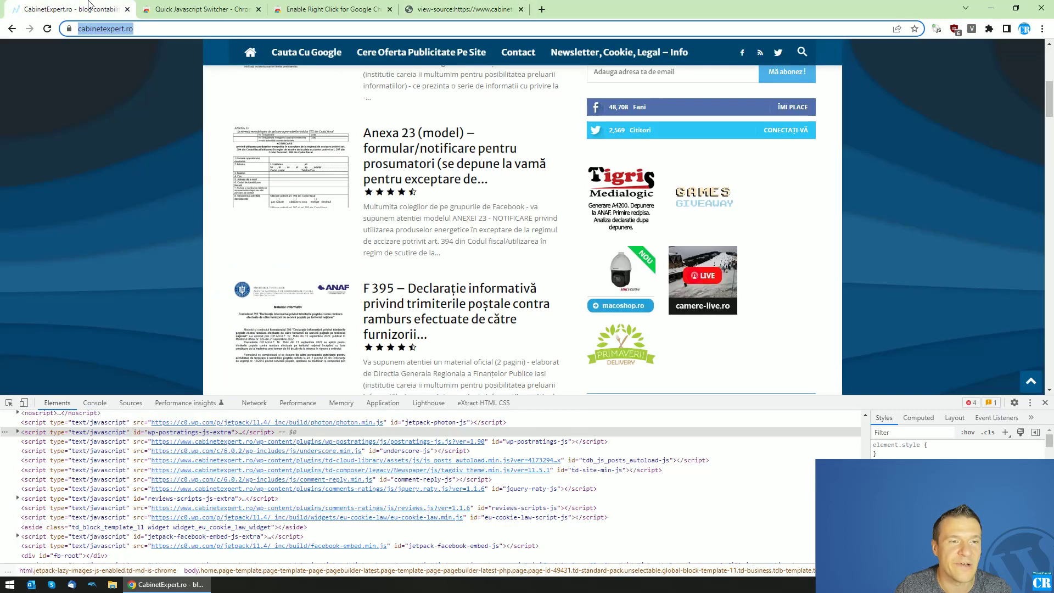
Test a right-click on the blog page and close the developer tools panel
{"action": "left_click", "coordinate": [182, 5]}
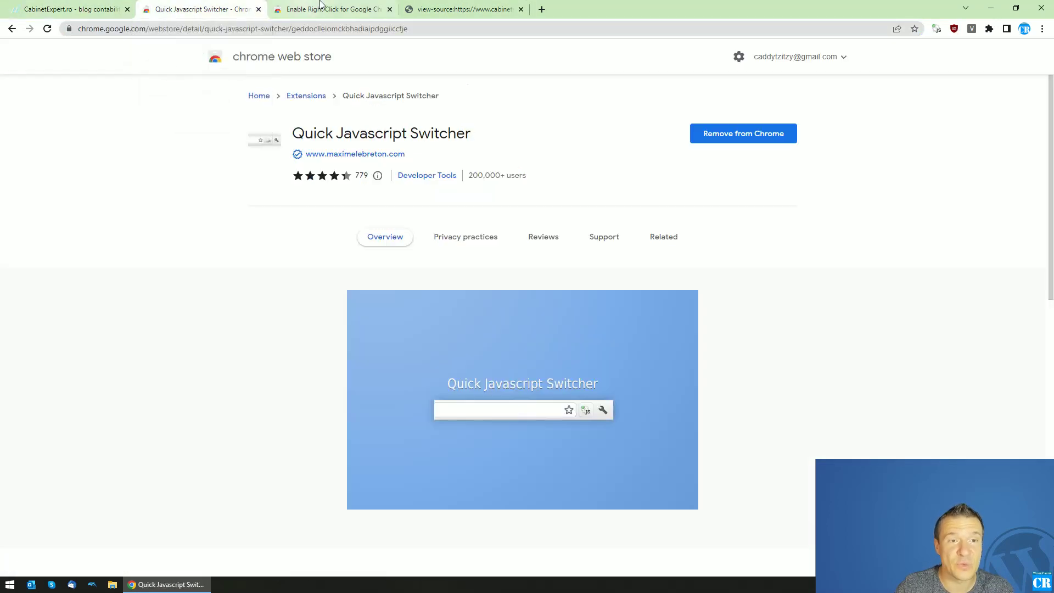
{"action": "left_click", "coordinate": [135, 6]}
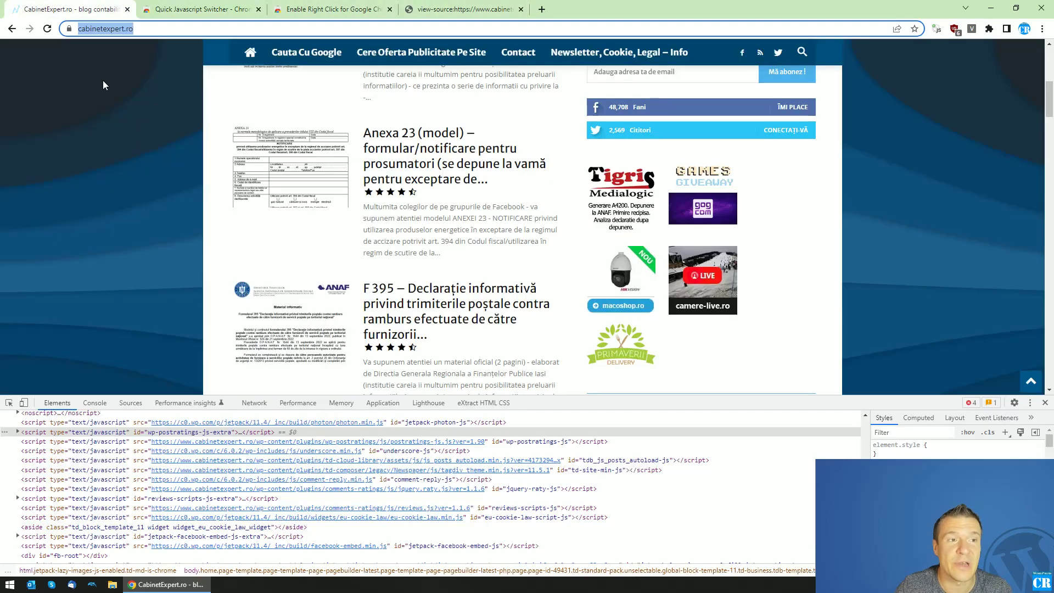
{"action": "right_click", "coordinate": [292, 264]}
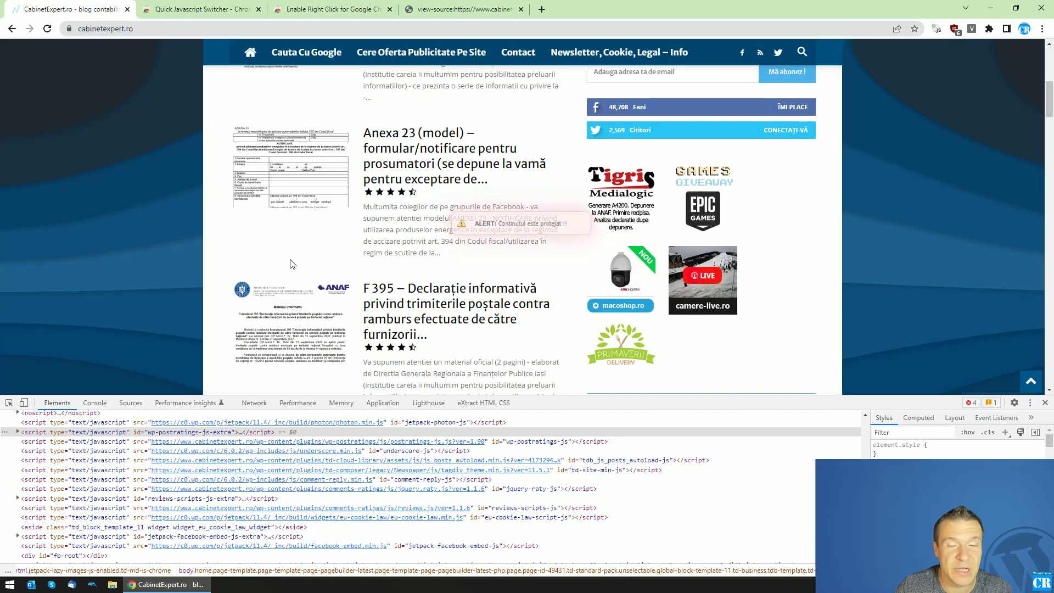
{"action": "left_click", "coordinate": [1046, 402]}
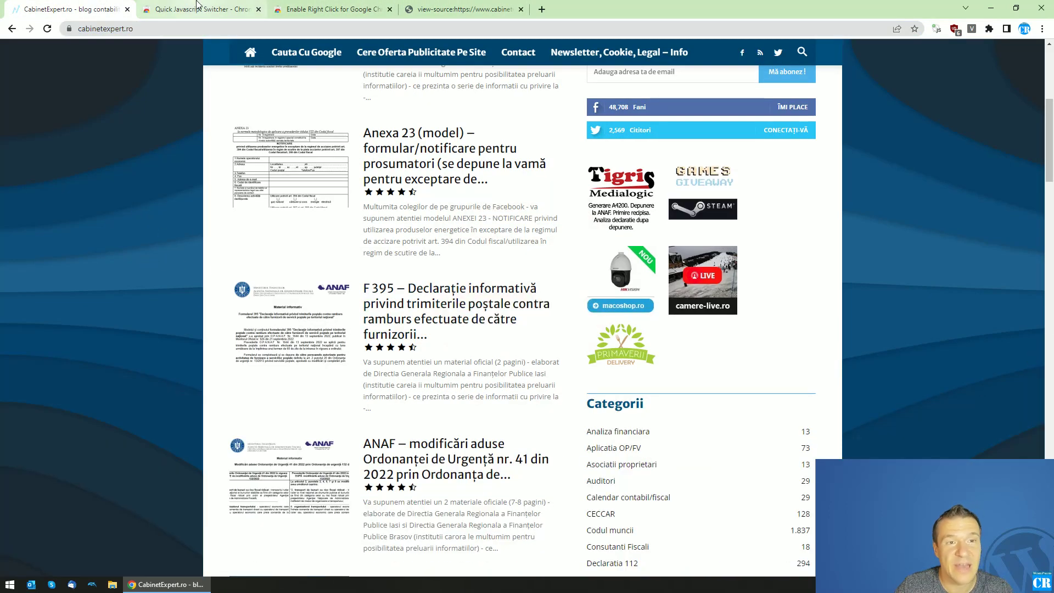
Compare the Enable Right Click and Quick Javascript Switcher store pages, then go back to the blog tab
{"action": "left_click", "coordinate": [330, 9]}
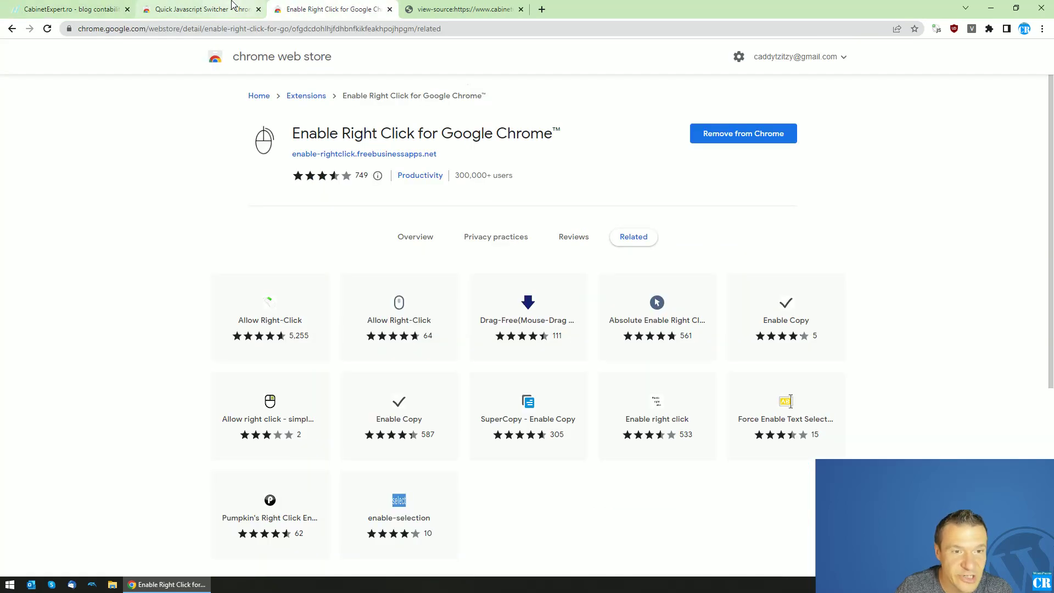
{"action": "left_click", "coordinate": [196, 10]}
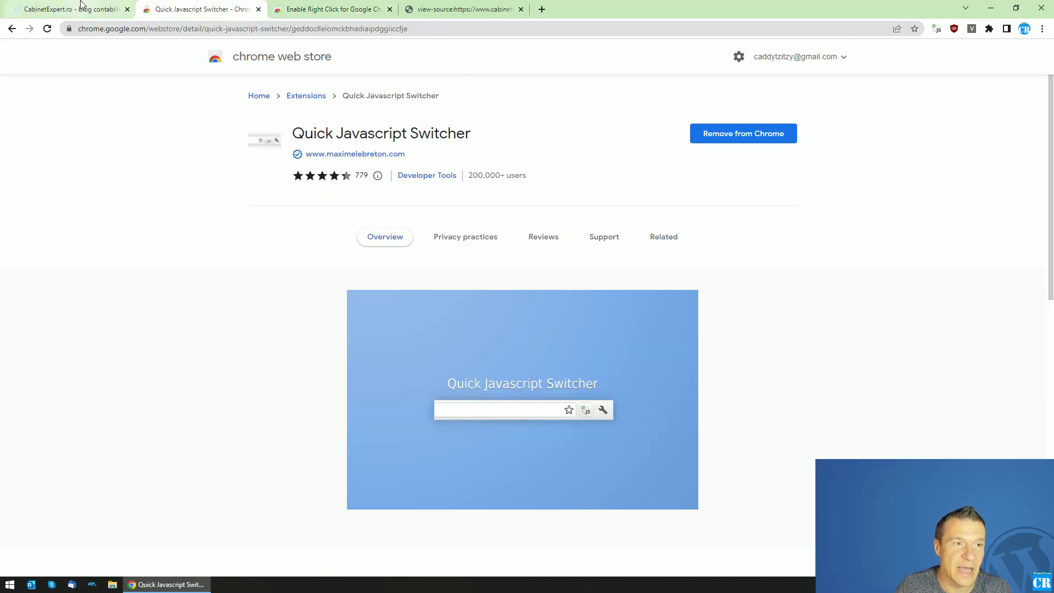
{"action": "left_click", "coordinate": [81, 5]}
{"action": "left_click", "coordinate": [197, 10]}
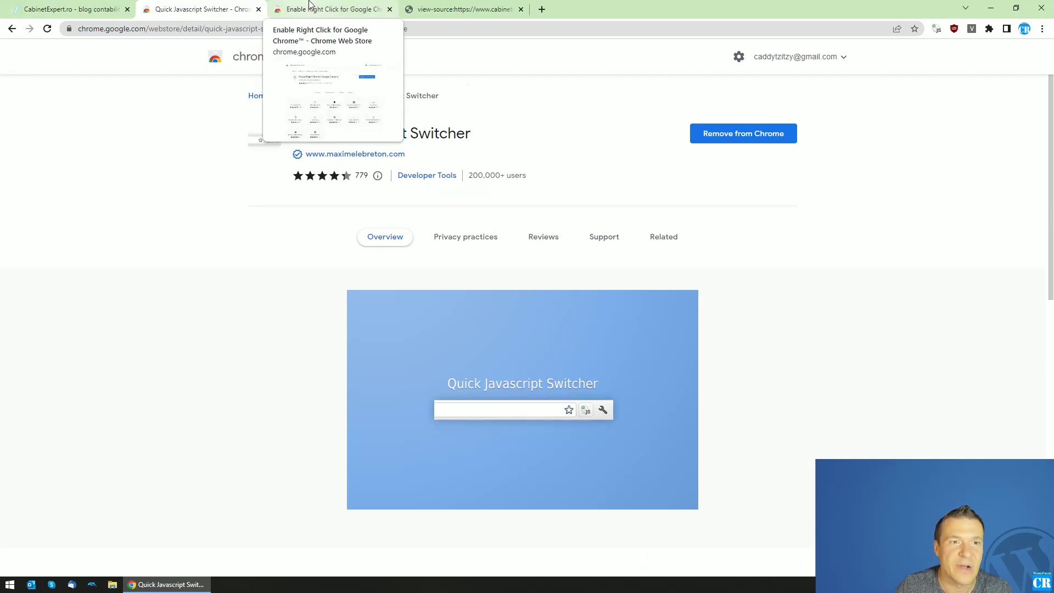
{"action": "left_click", "coordinate": [309, 4]}
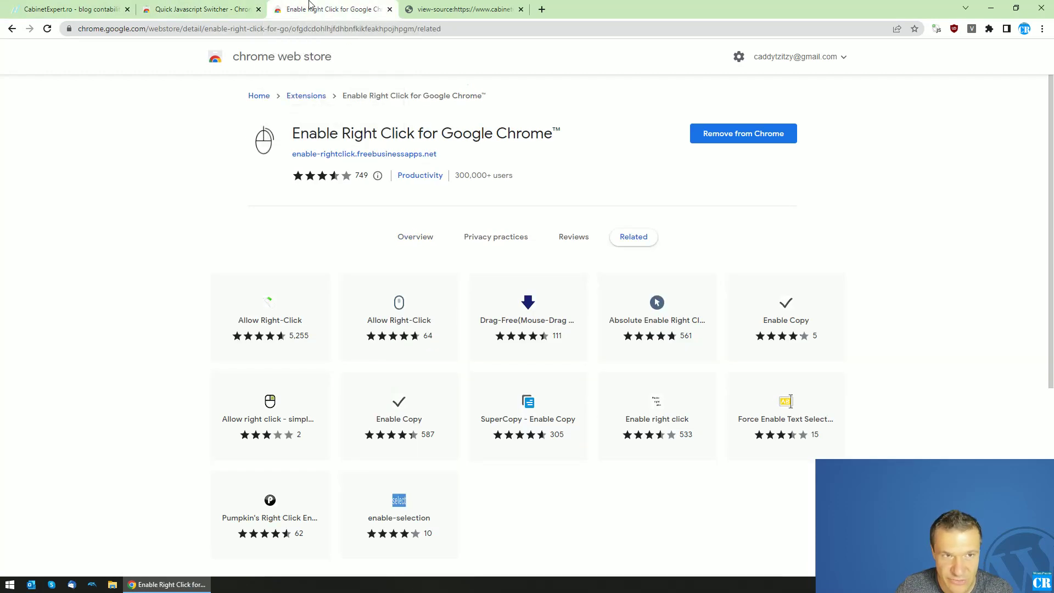
{"action": "left_click", "coordinate": [244, 7]}
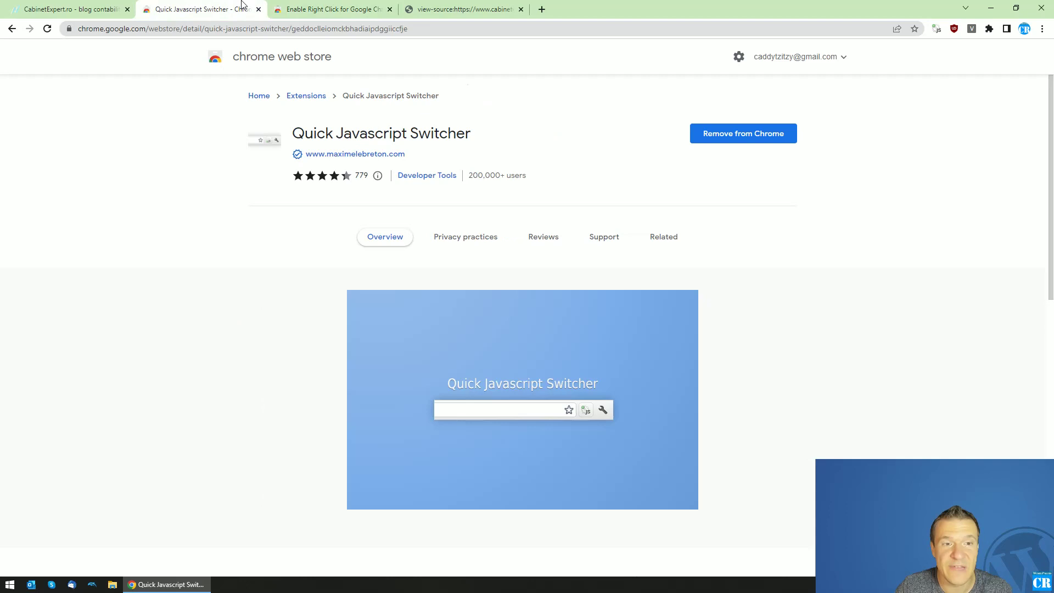
{"action": "left_click", "coordinate": [297, 5]}
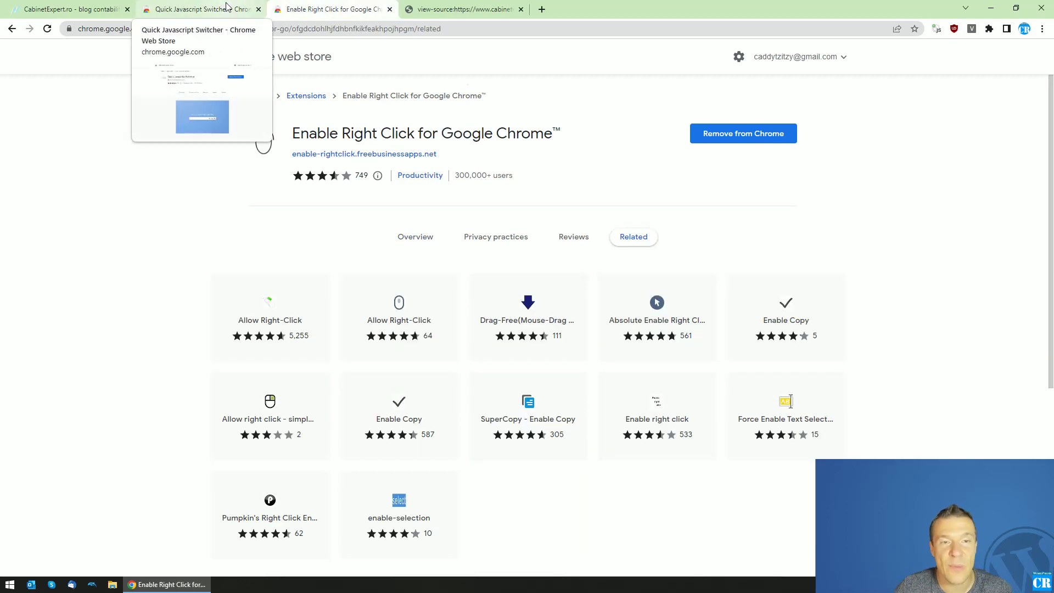
{"action": "left_click", "coordinate": [116, 5]}
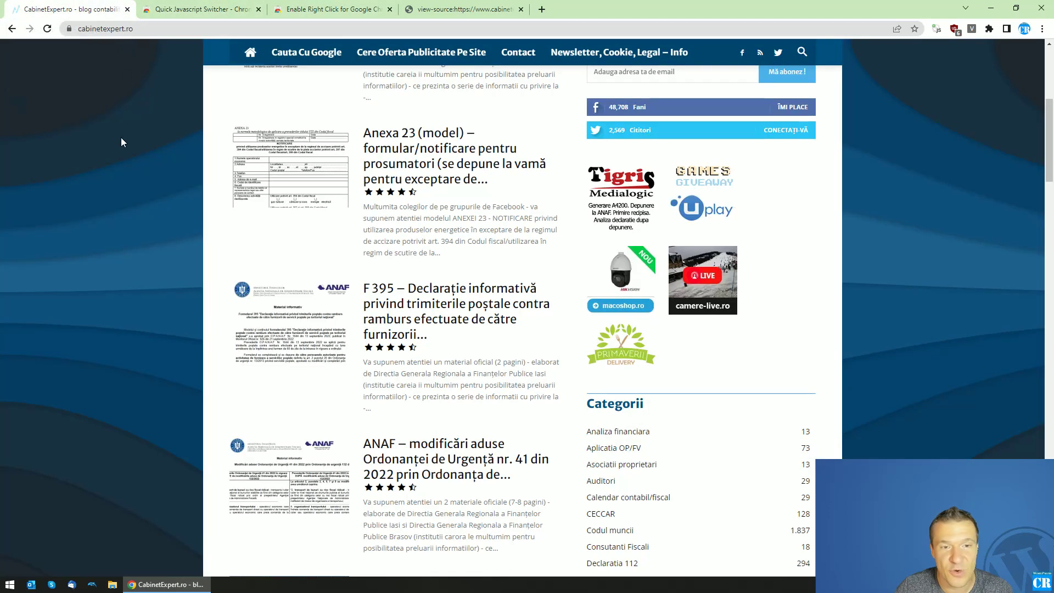